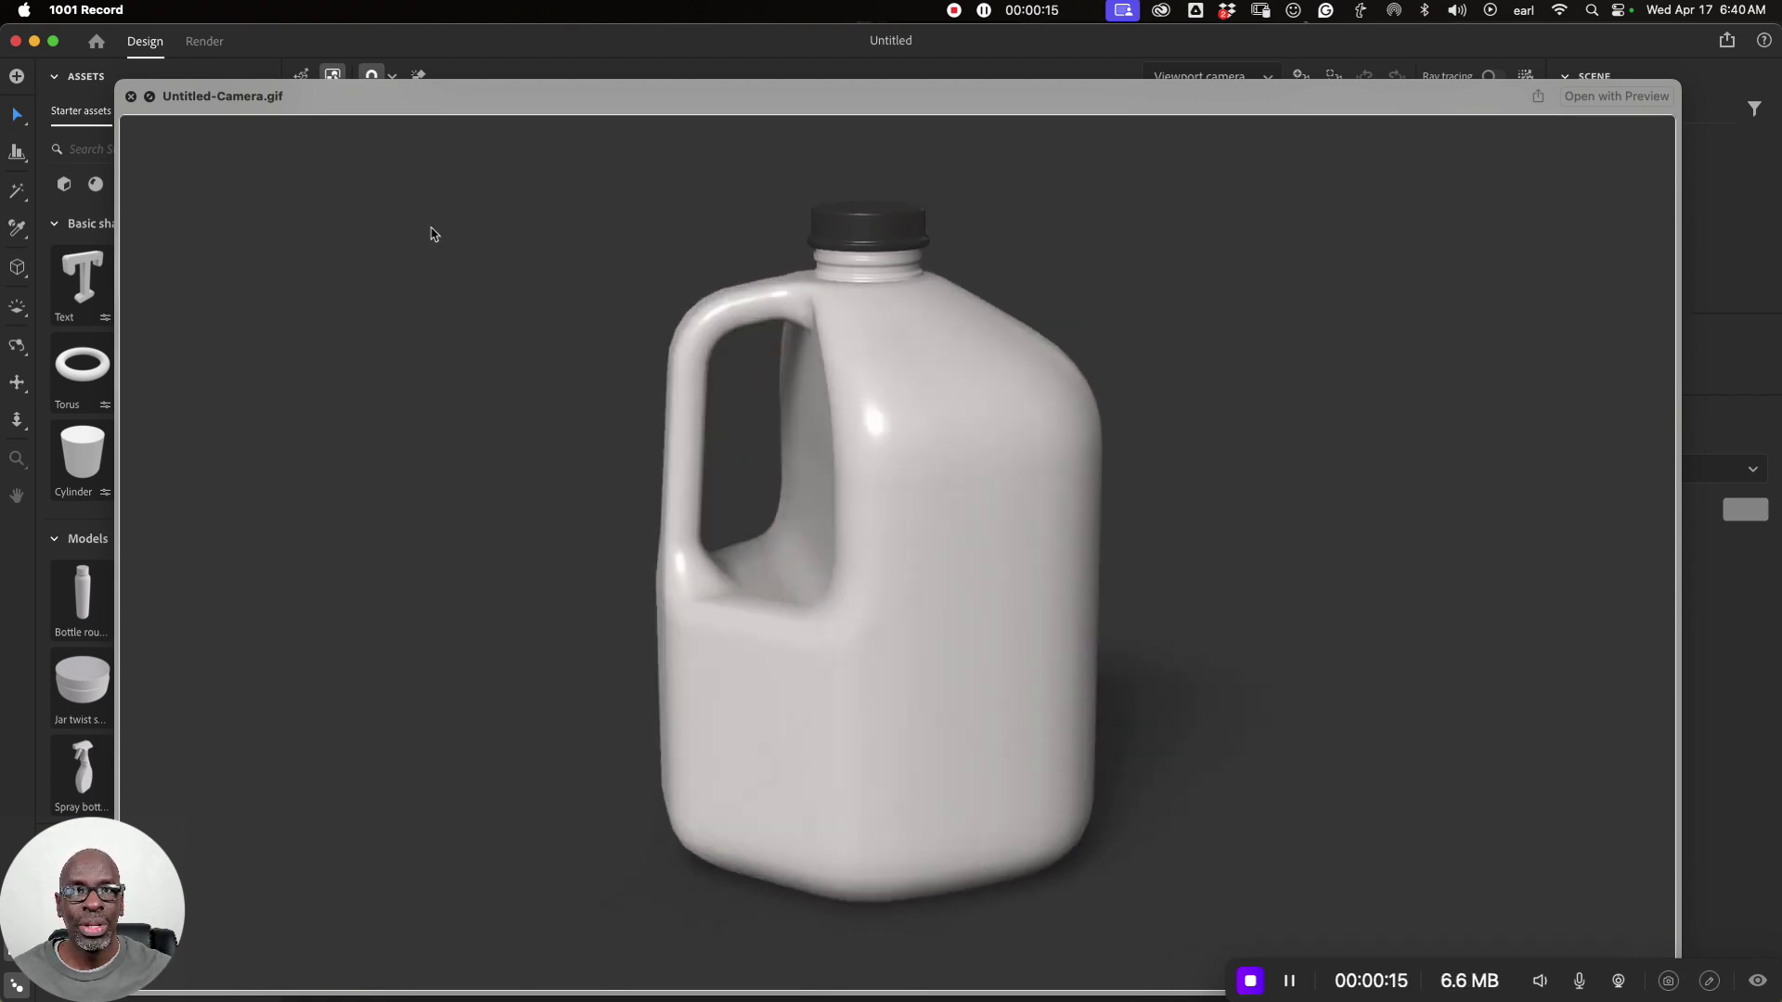
Step: Close the Untitled-Camera.gif preview to return to the empty Untitled scene
left_click(132, 96)
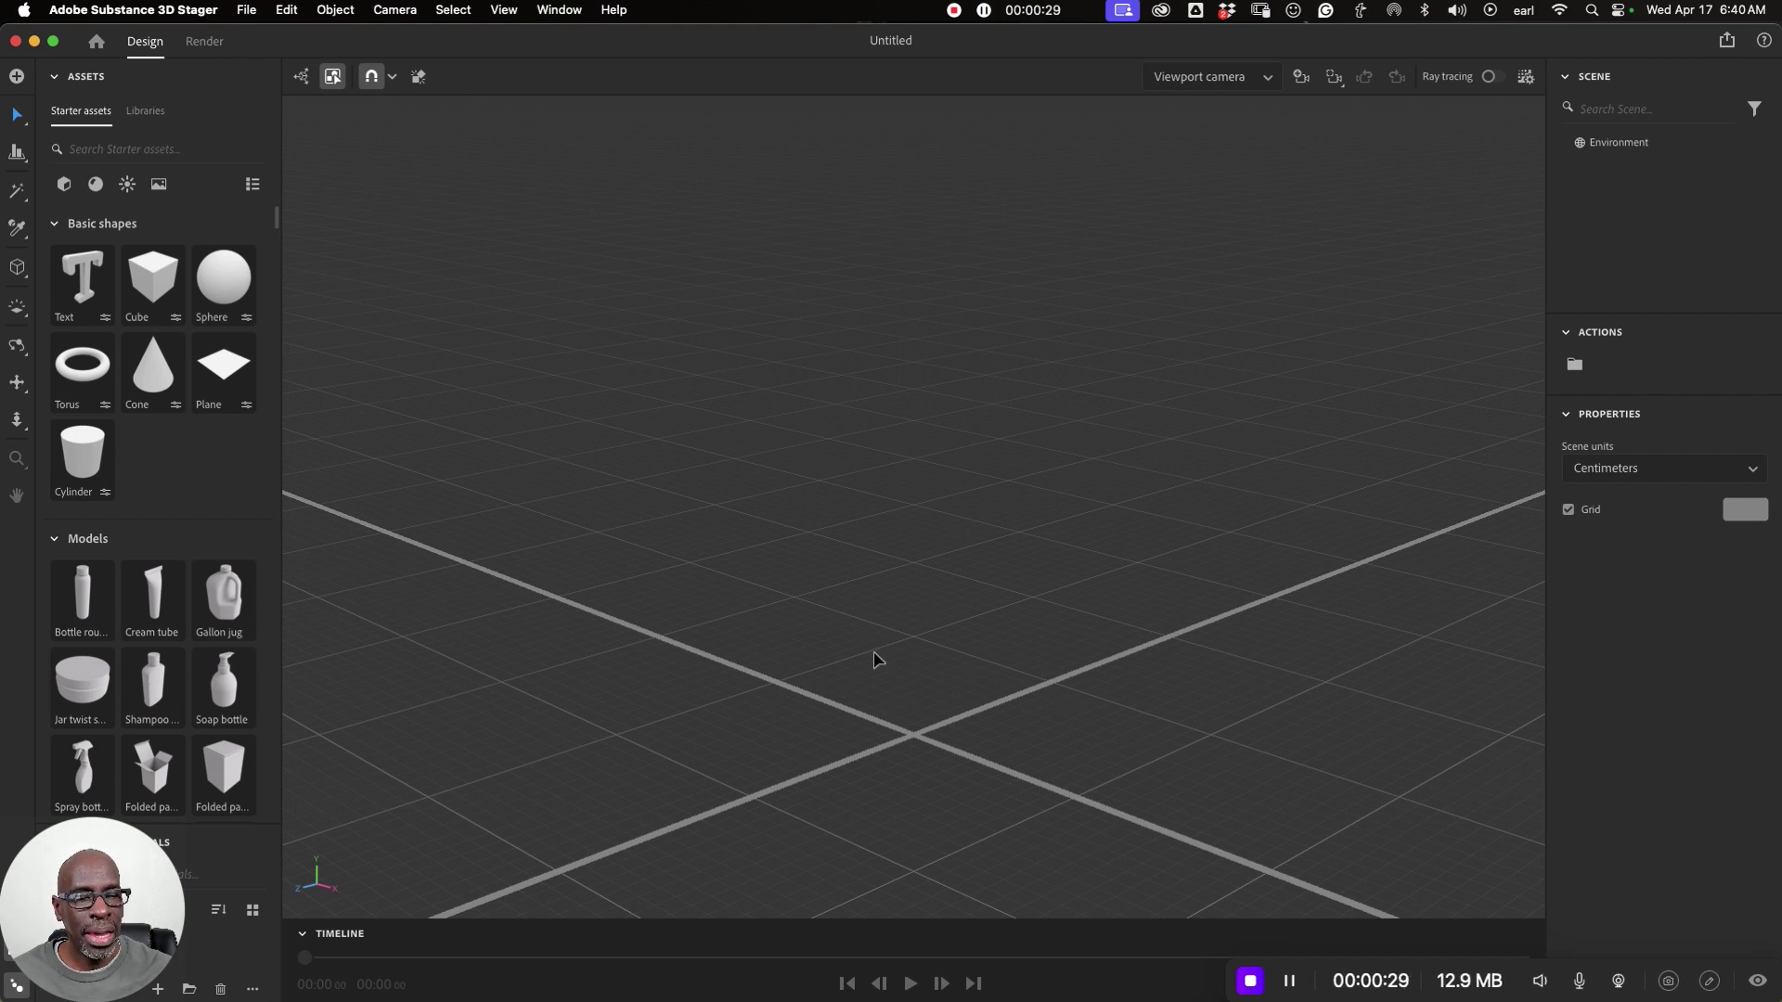
Step: Add the Shampoo bottle starter model, then orbit and zoom in close on it
left_click(168, 694)
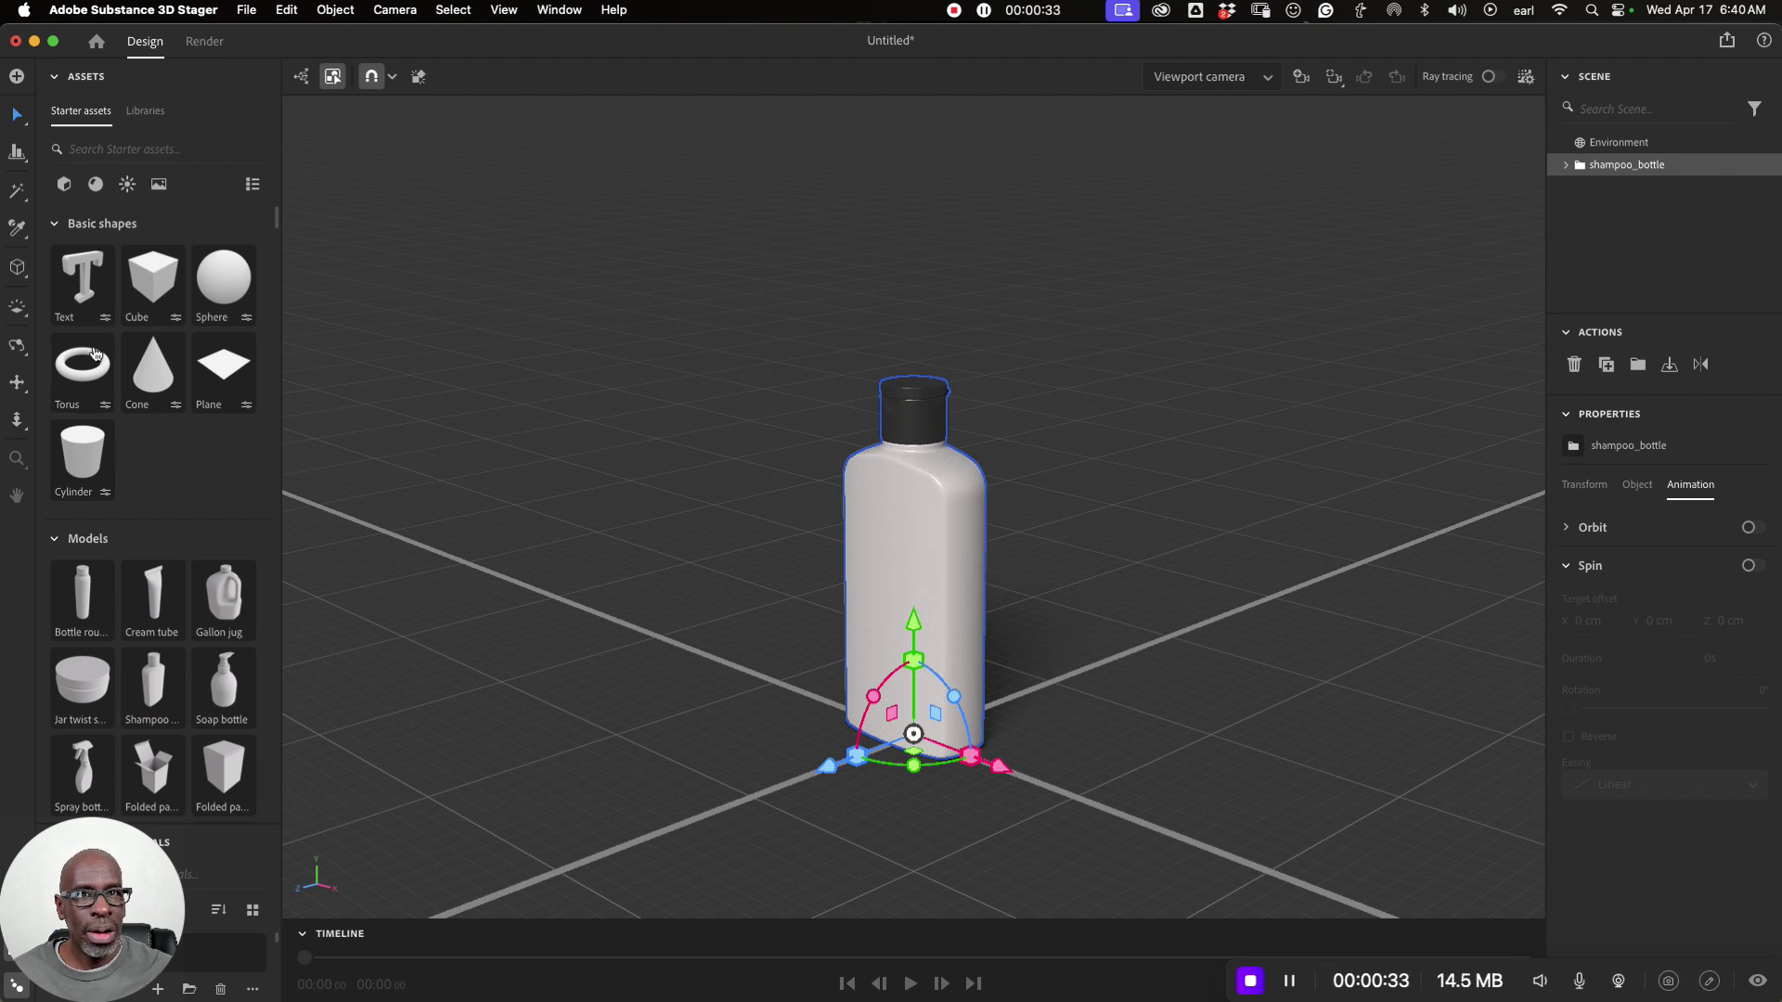
left_click(17, 345)
mouse_move(960, 687)
left_mouse_down()
mouse_move(1094, 636)
mouse_move(978, 664)
left_mouse_up()
scroll(863, 644, "up", 3)
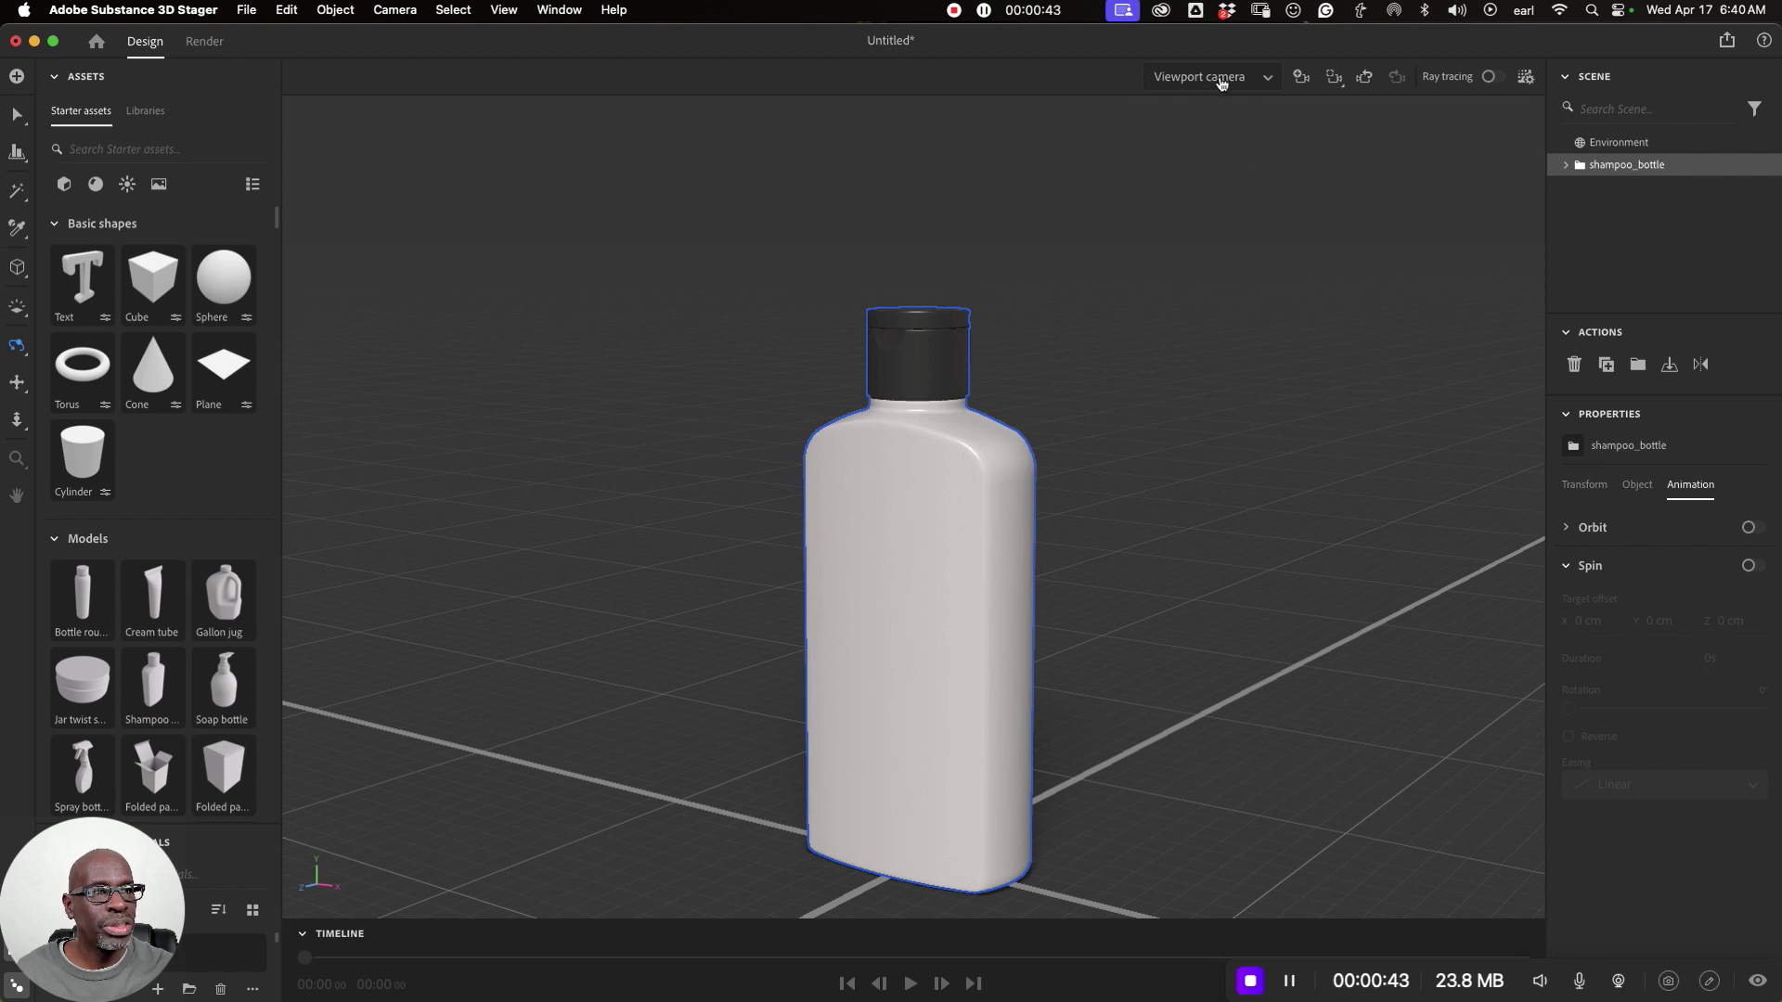
Step: Add a camera from the current view, then pan and orbit it to centre the bottle from slightly above
left_click(1302, 77)
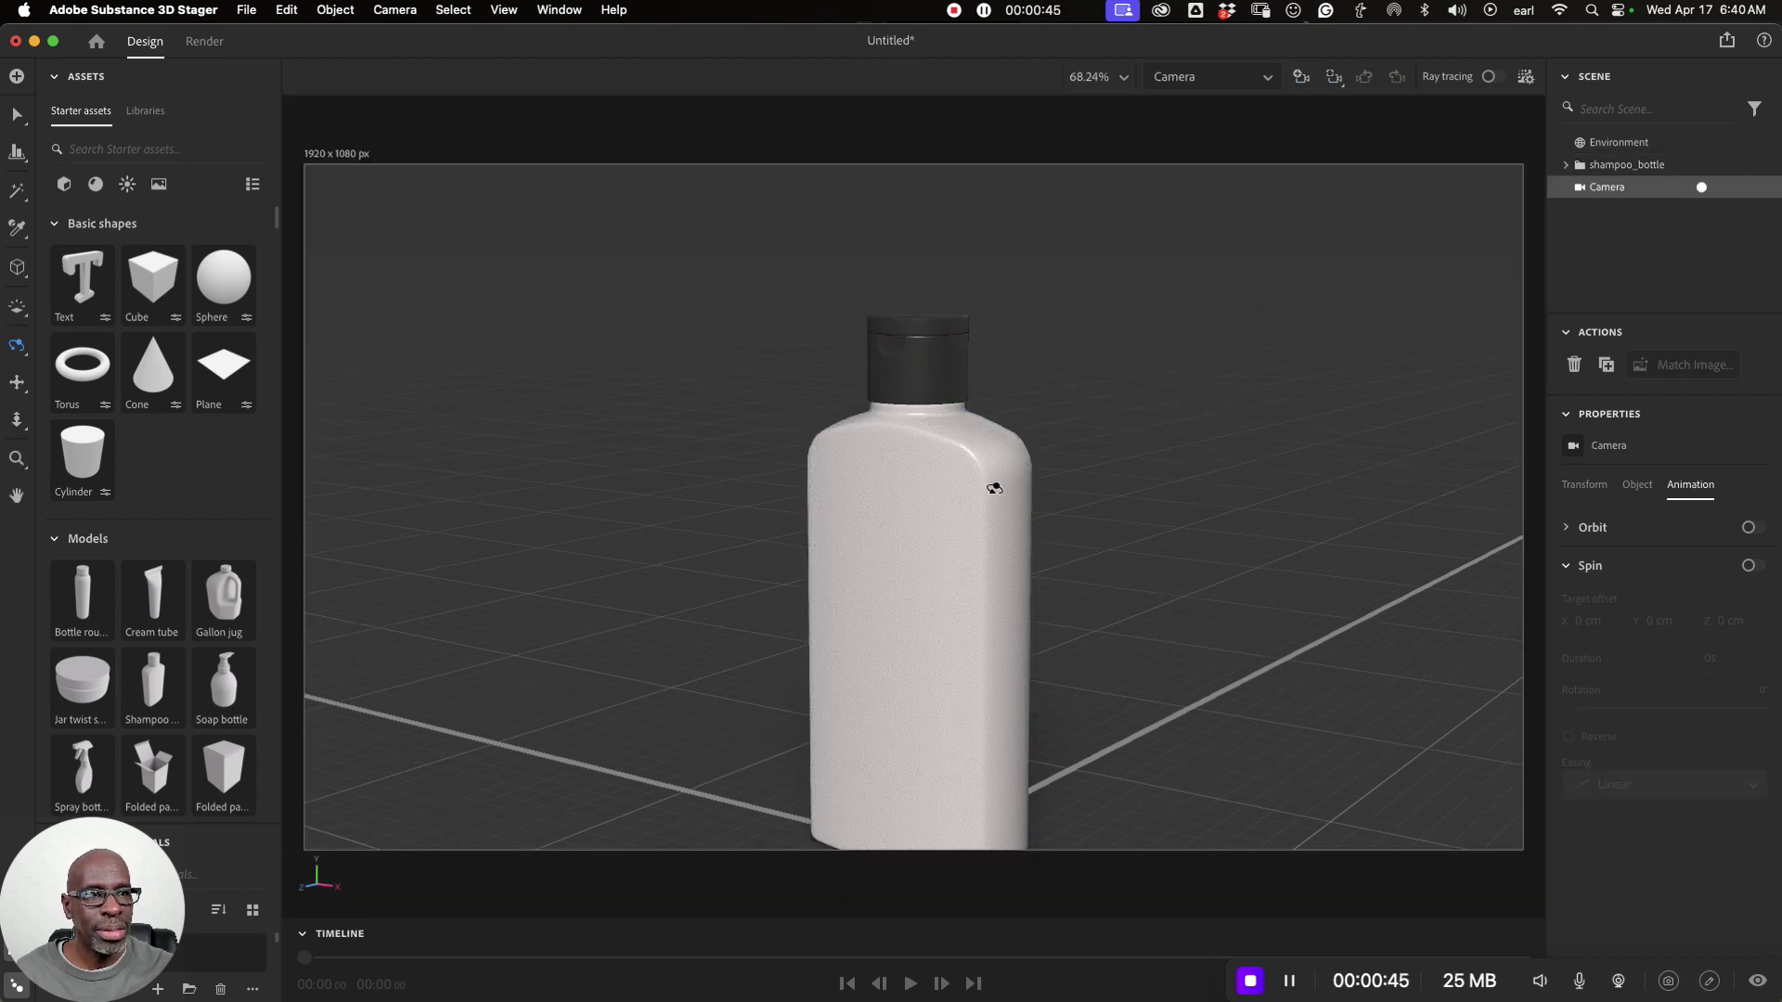
left_click(16, 383)
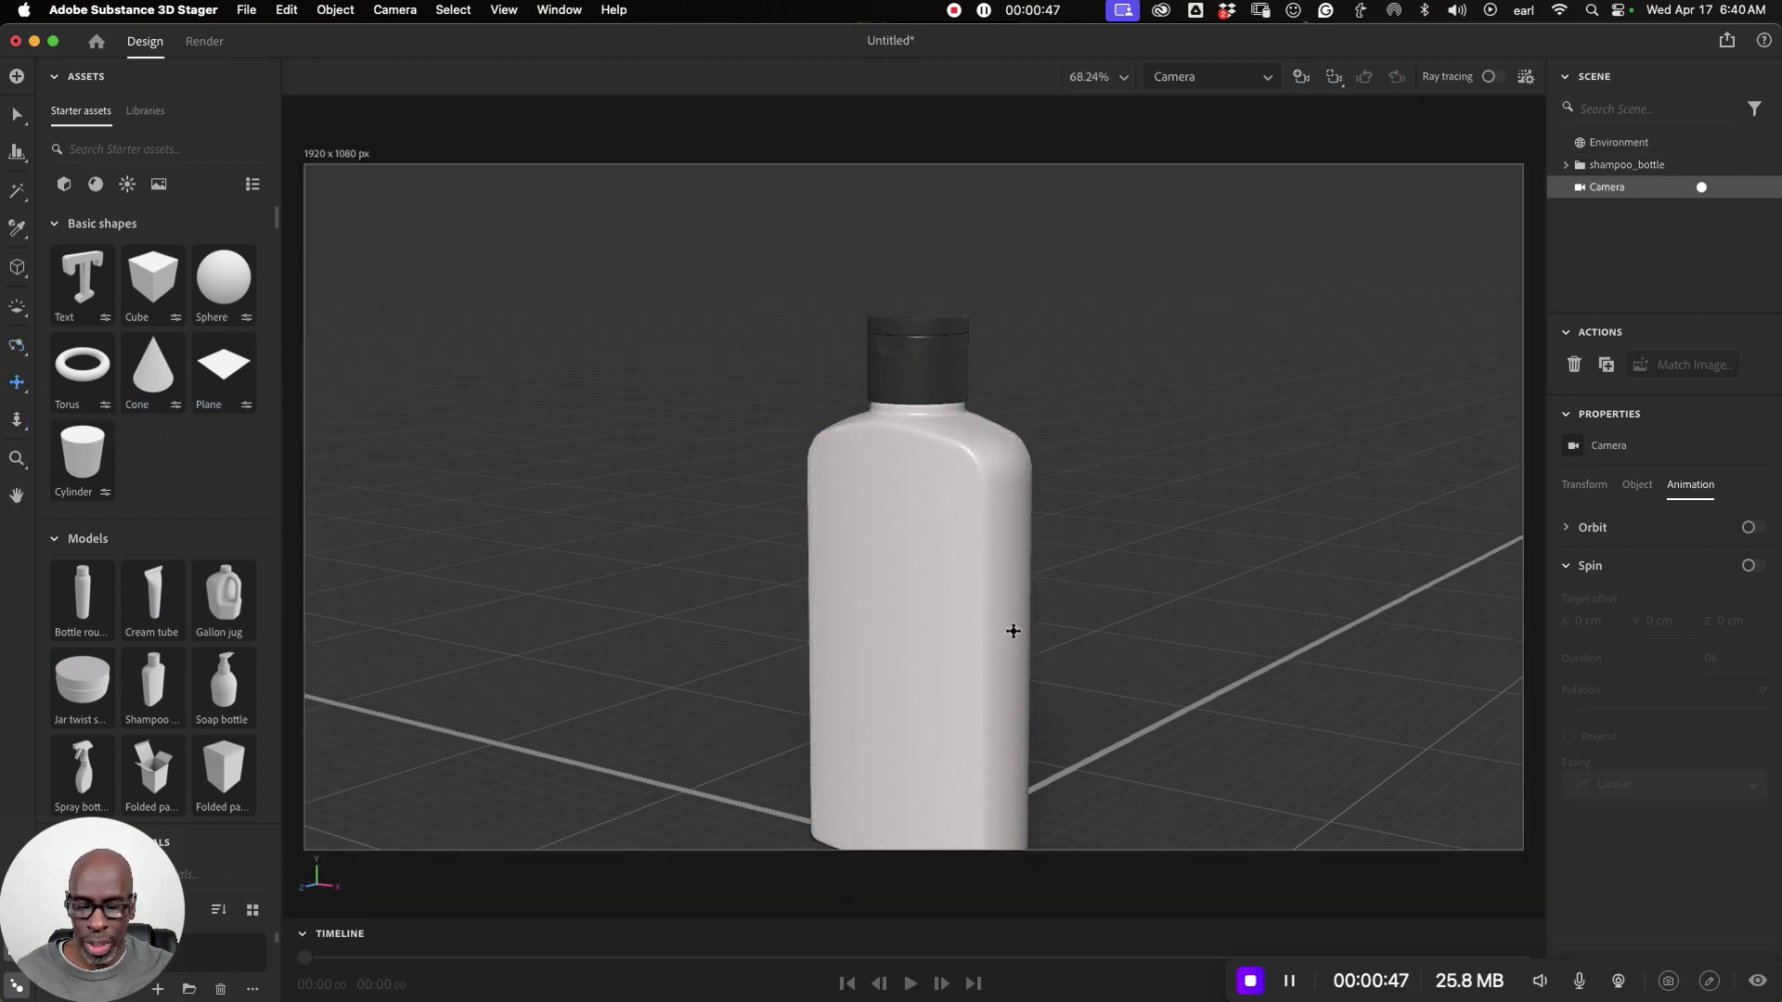
left_click_drag(954, 624, 915, 538)
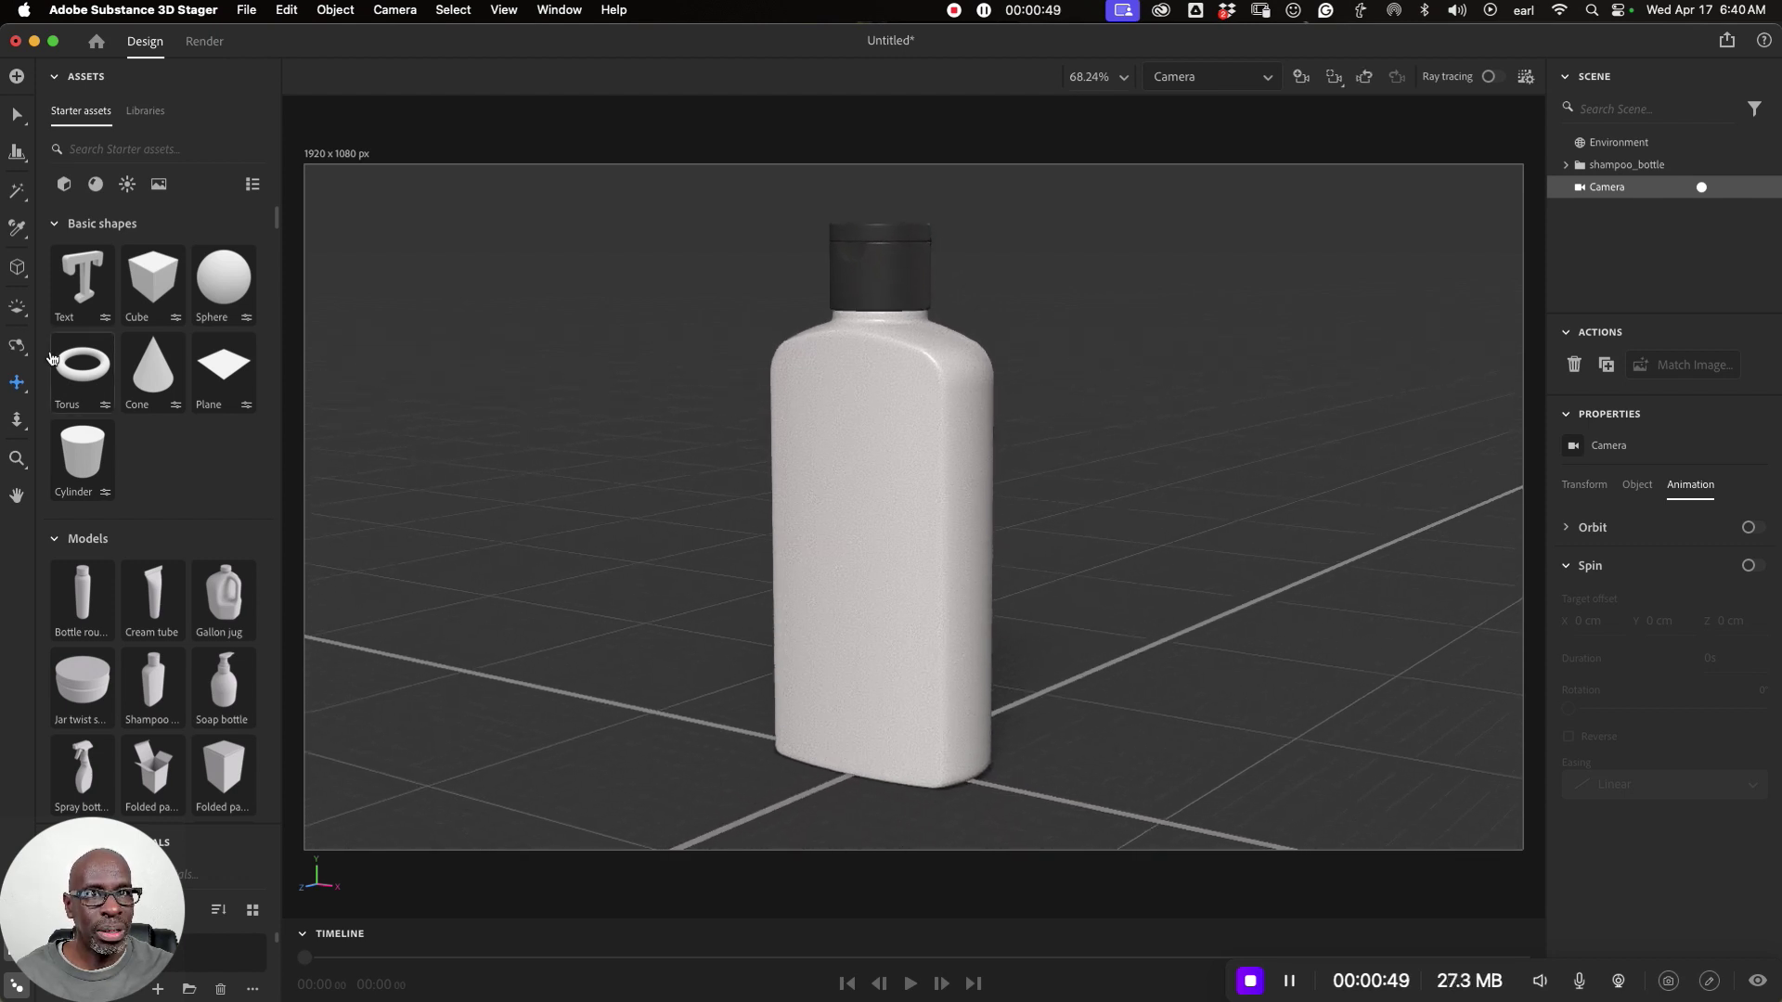
left_click(17, 346)
left_click_drag(839, 465, 853, 482)
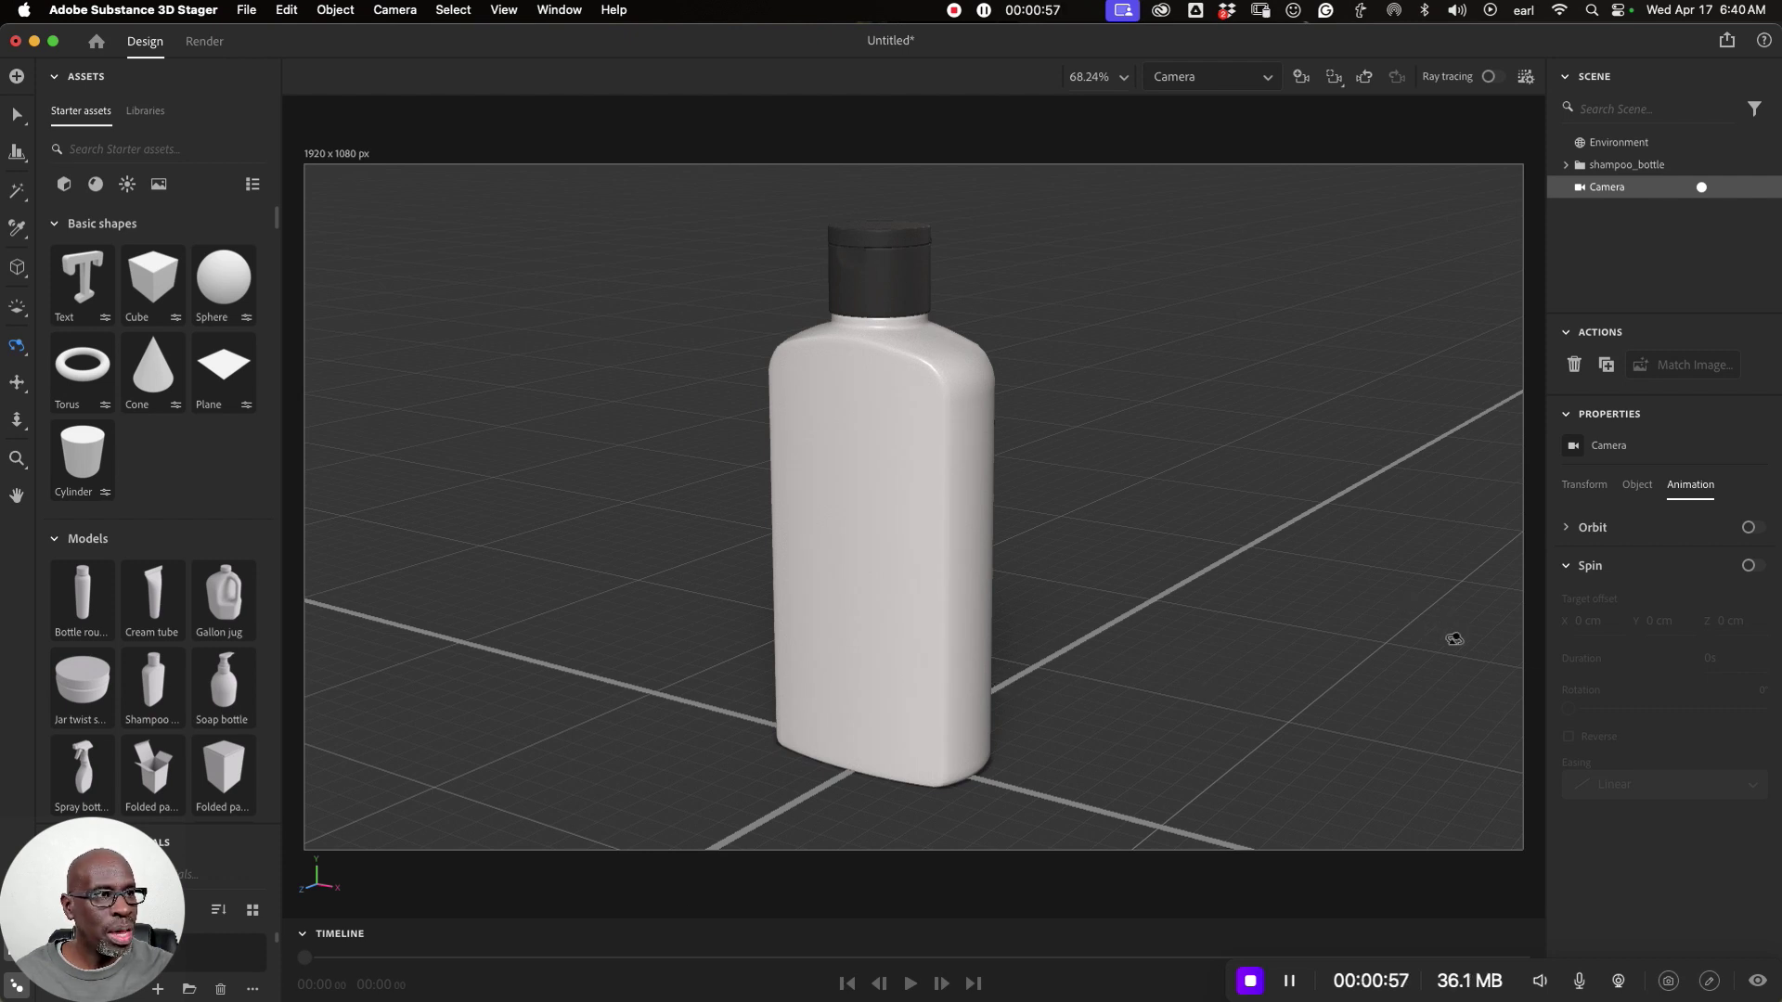
left_click(18, 114)
left_click(1020, 149)
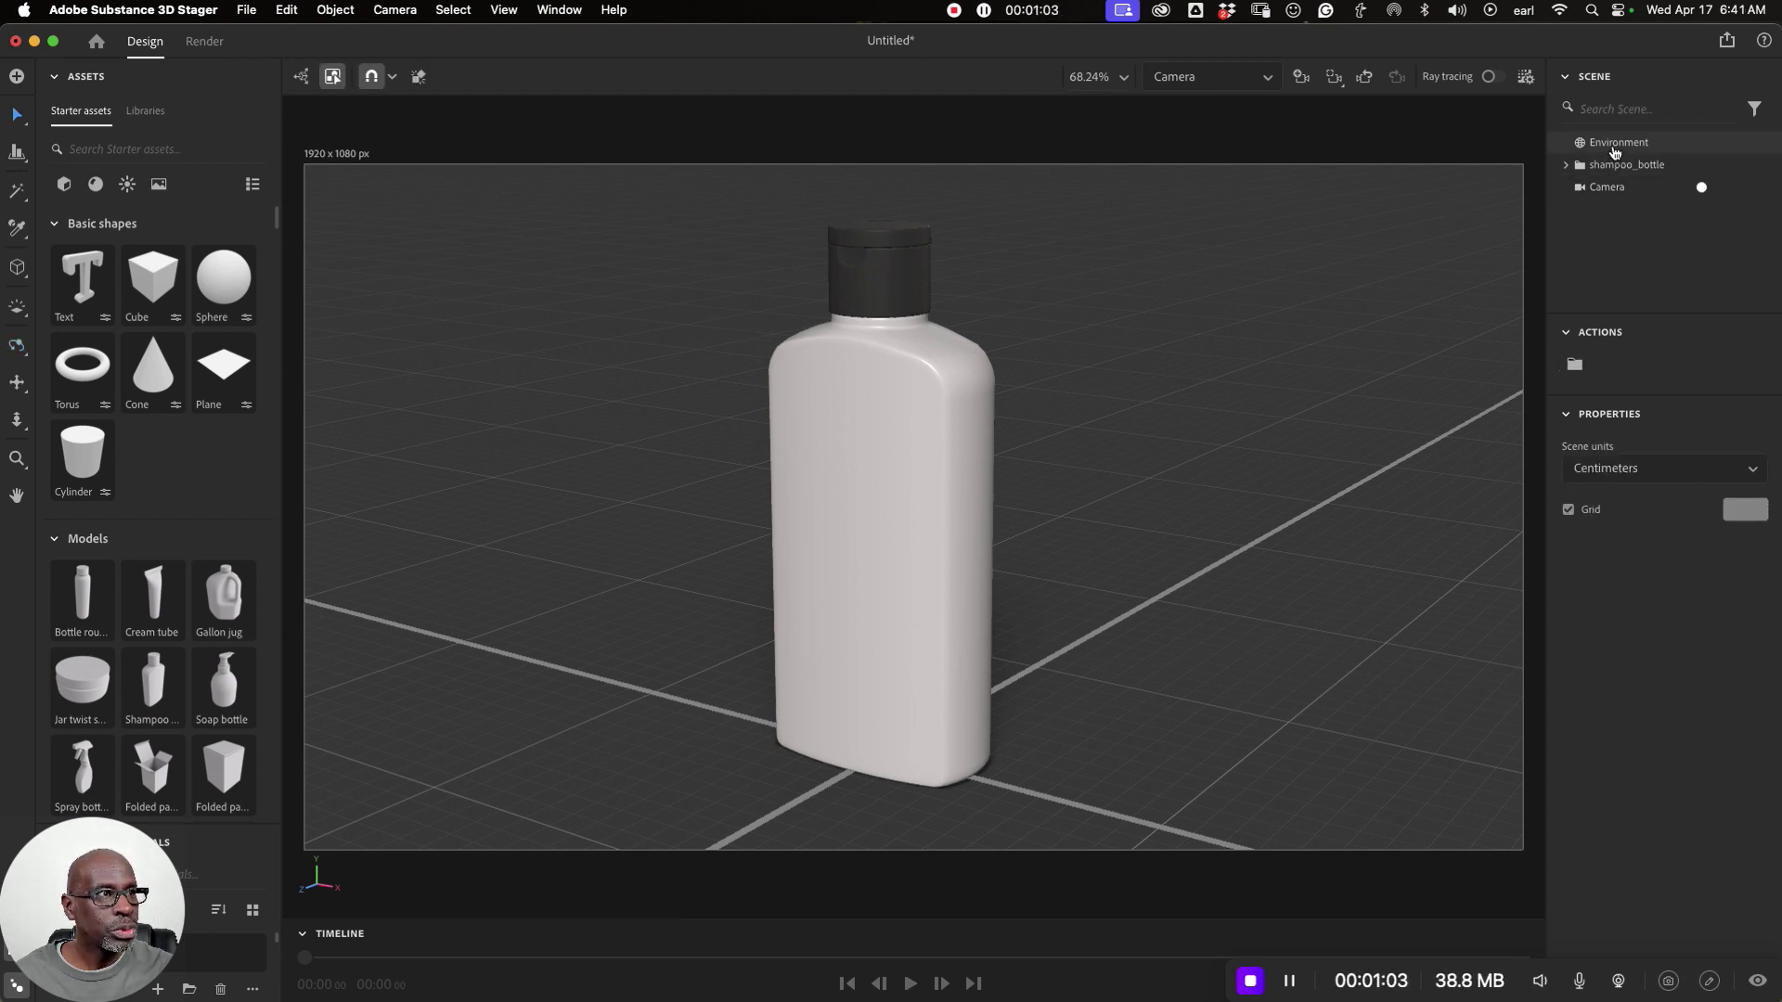
Step: Set the Environment background colour to a light off-white grey (about RGB 232, 227, 227)
left_click(1615, 145)
left_click(1744, 528)
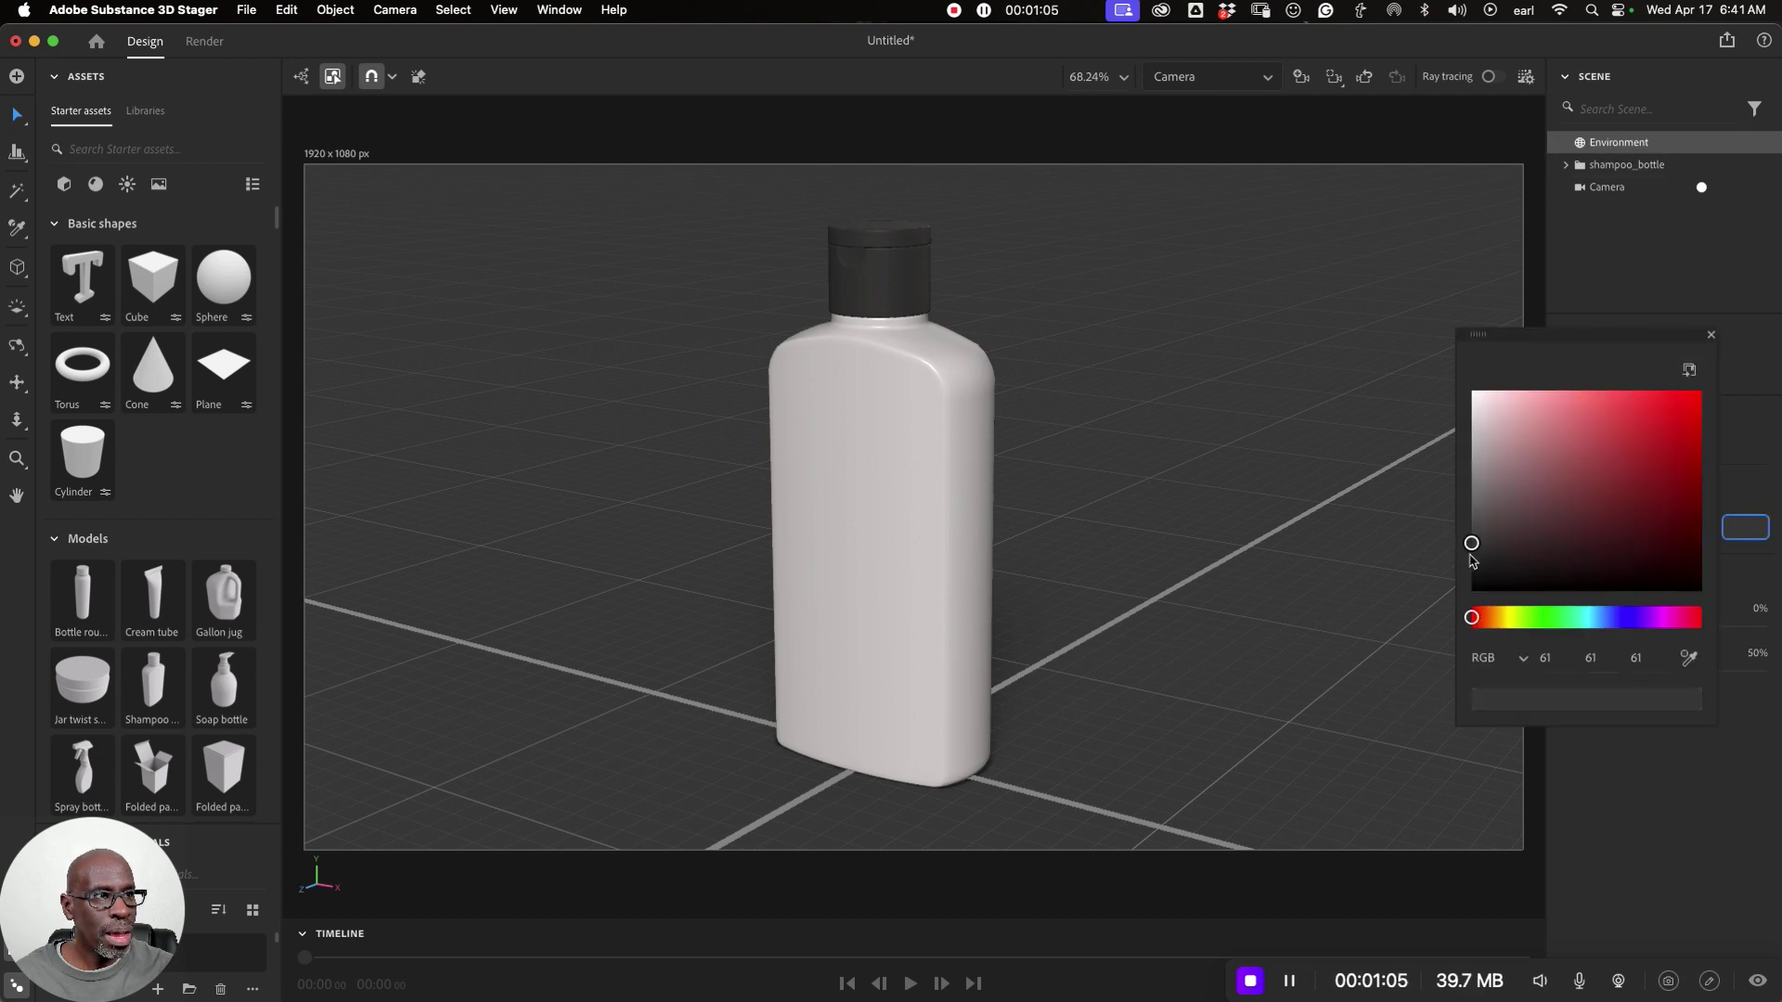
left_click_drag(1469, 555, 1475, 408)
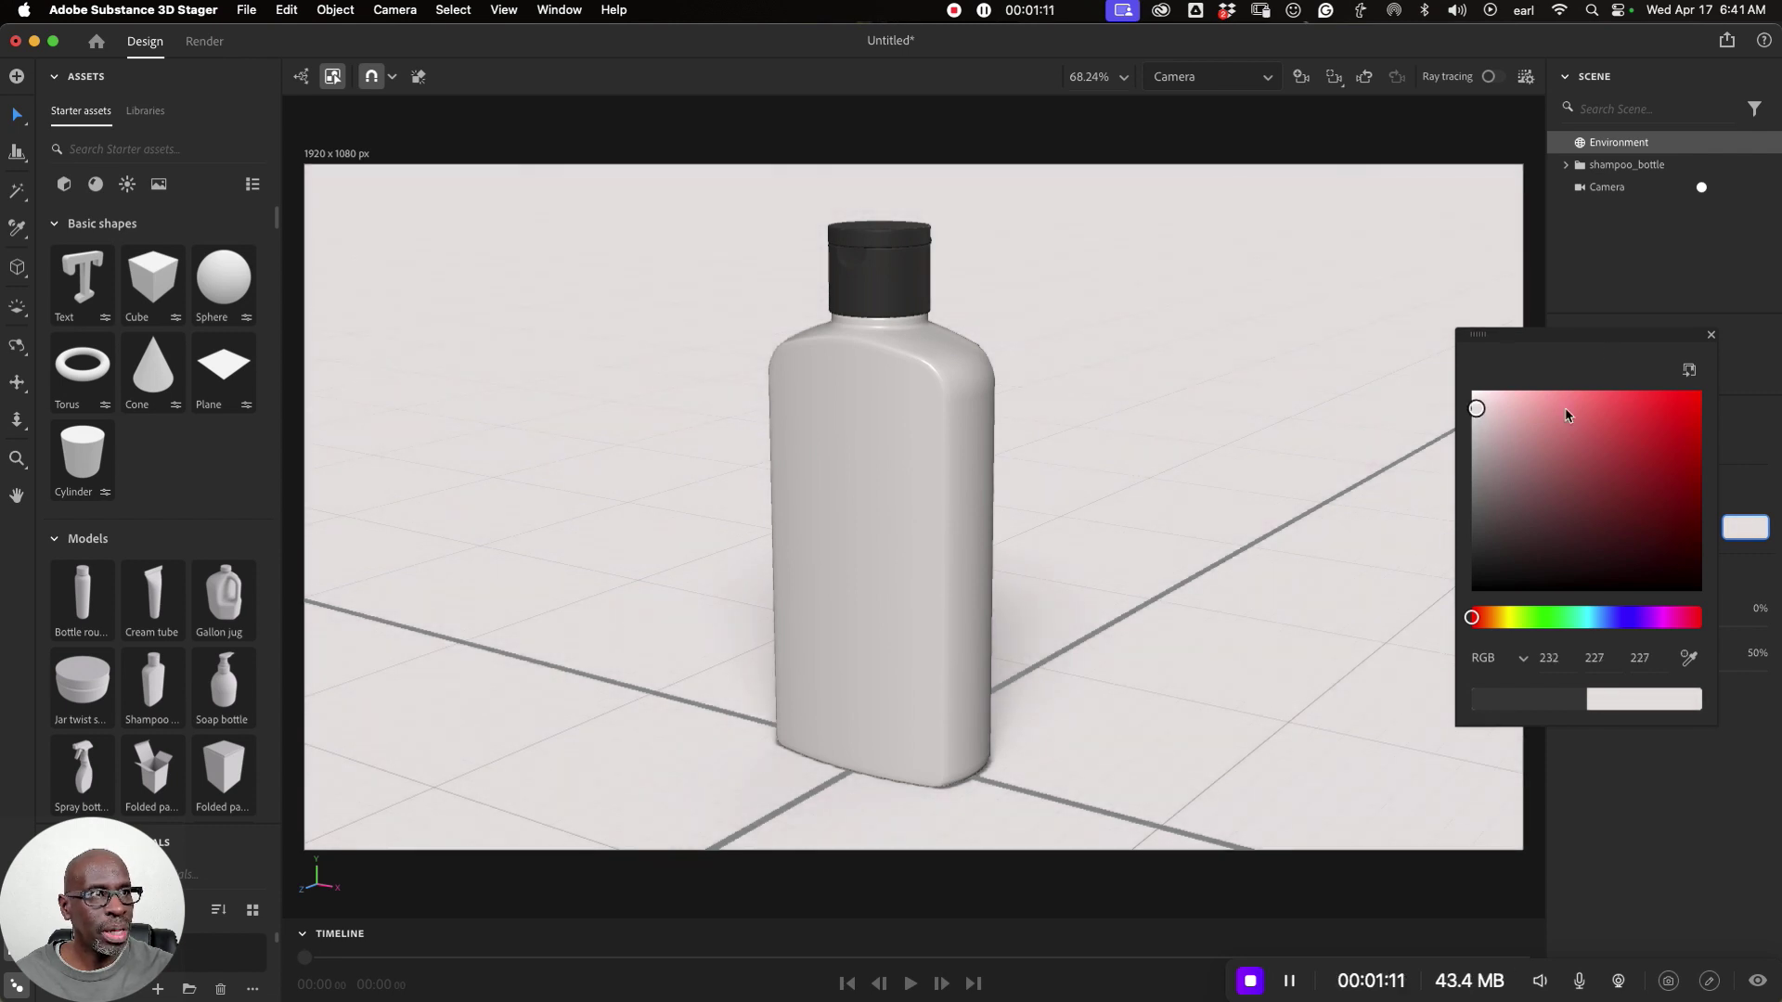
left_click(1322, 169)
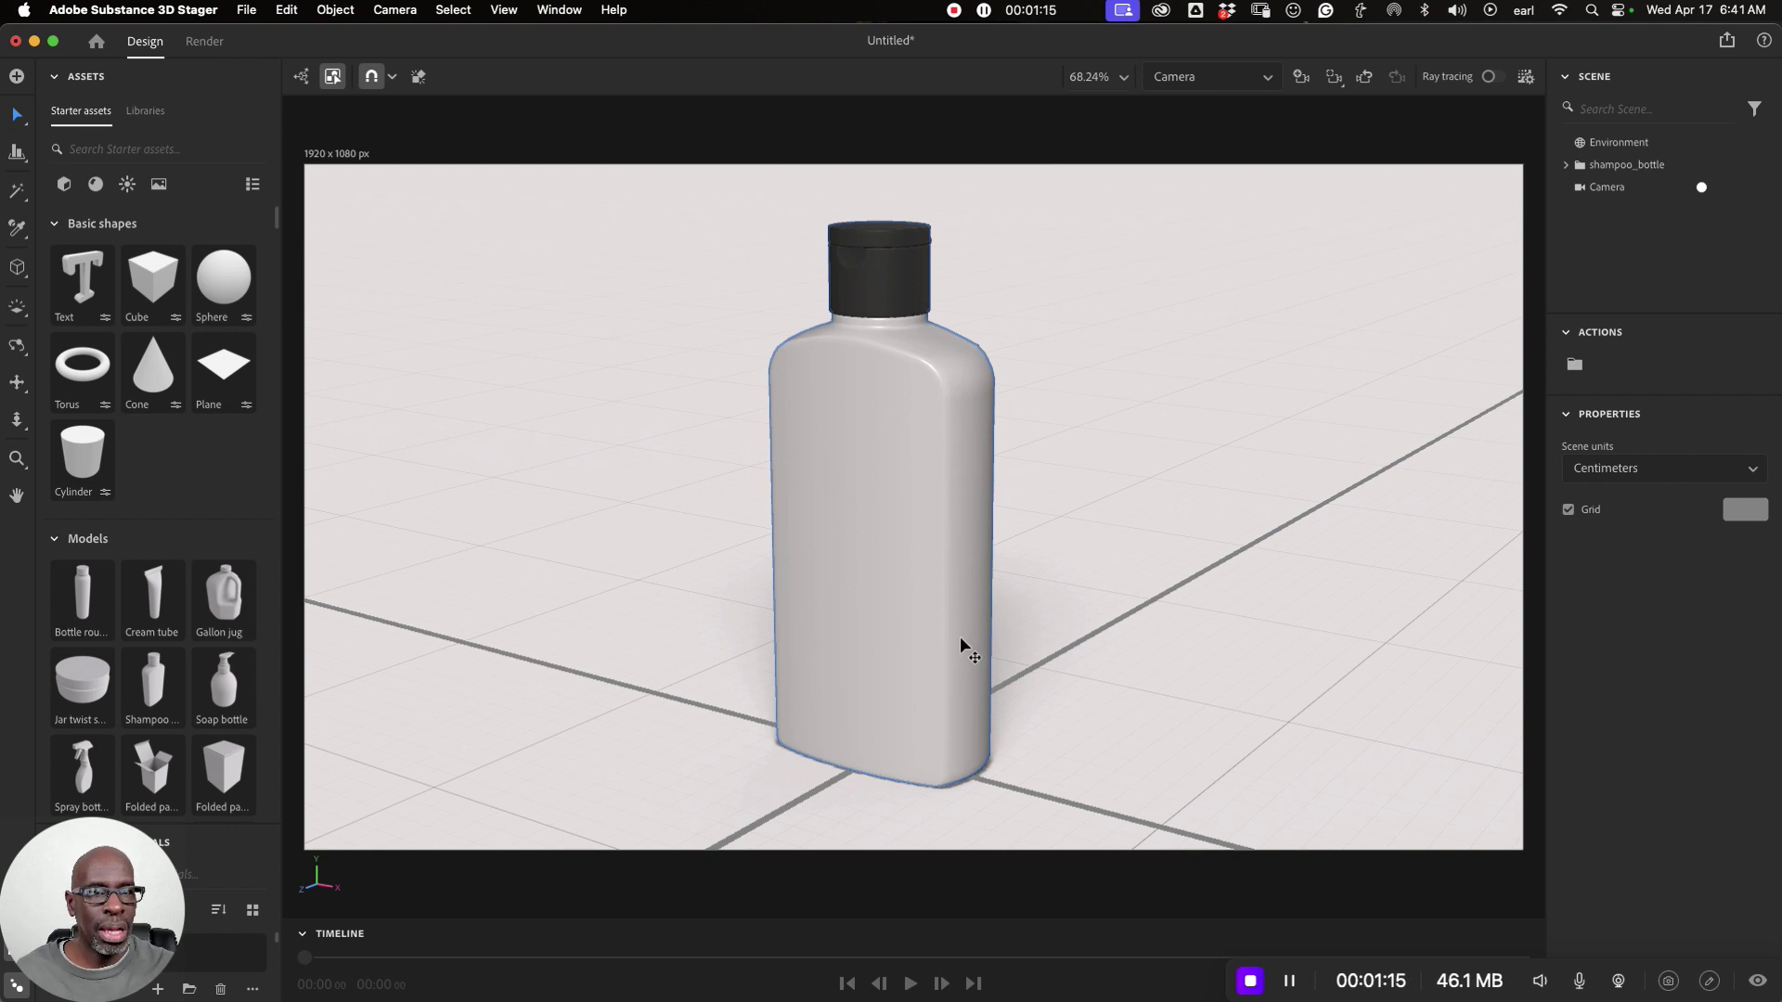
Step: Zoom the viewport out slightly and select the shampoo bottle to show its Animation properties
scroll(905, 579, "down", 2)
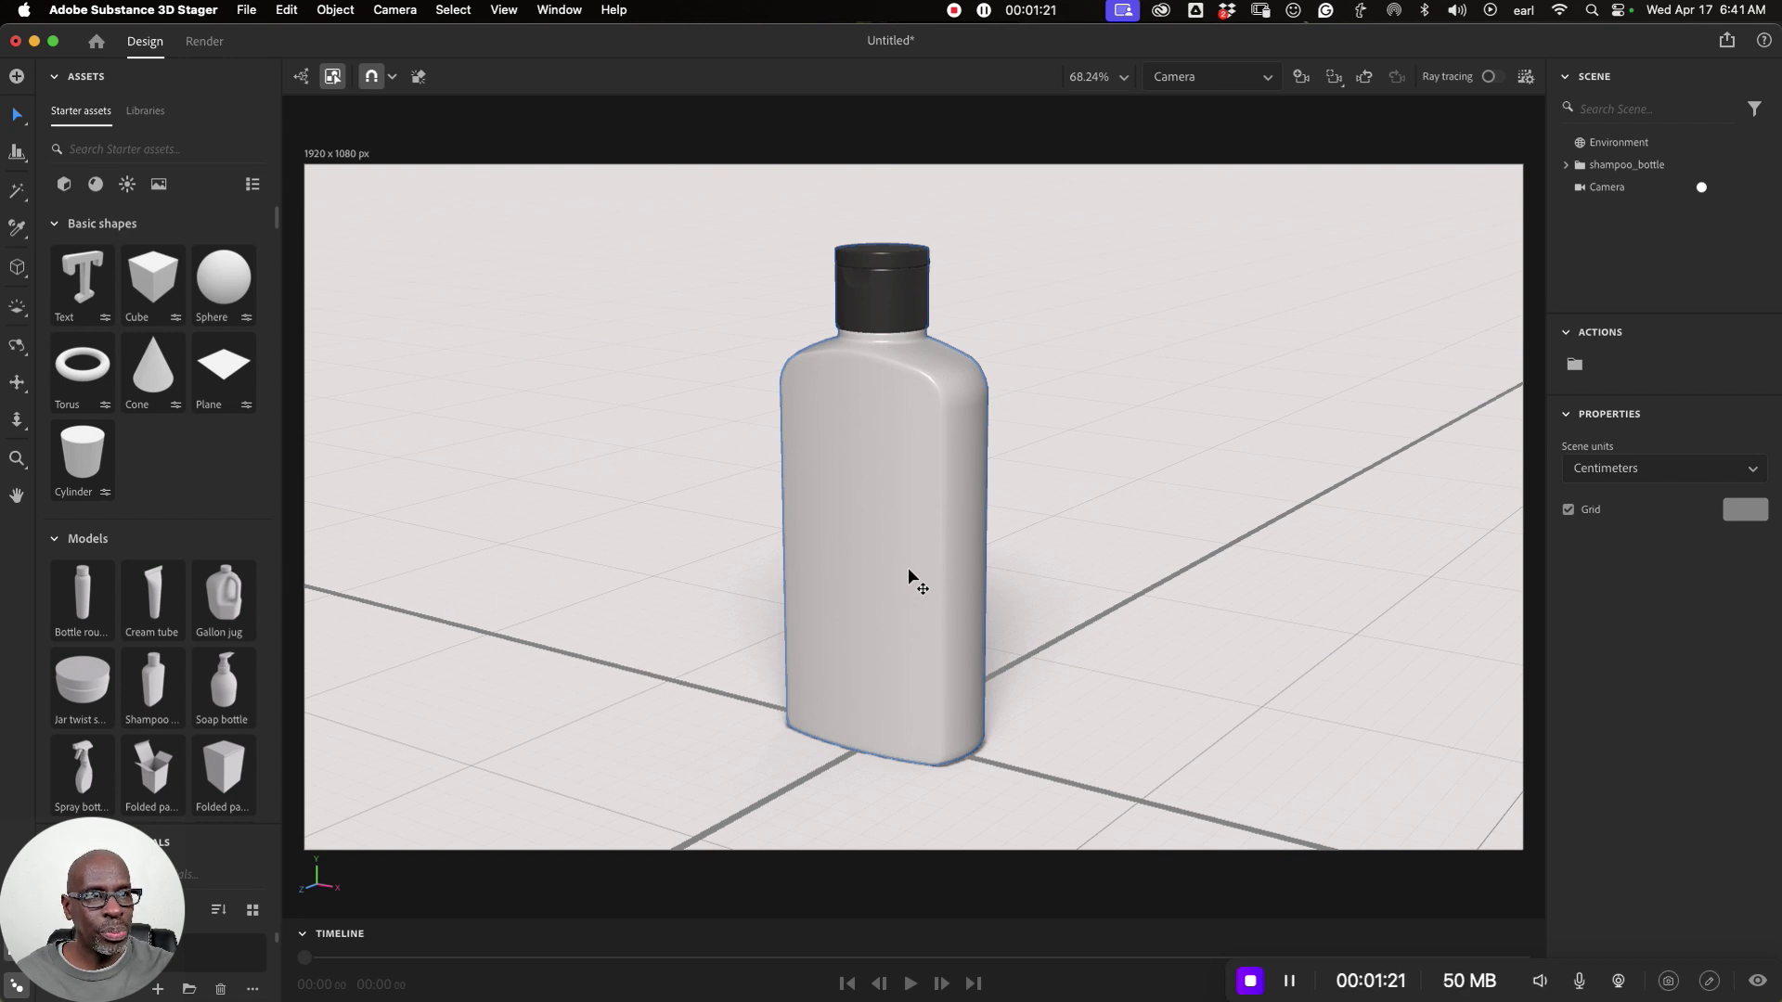
scroll(908, 568, "down", 2)
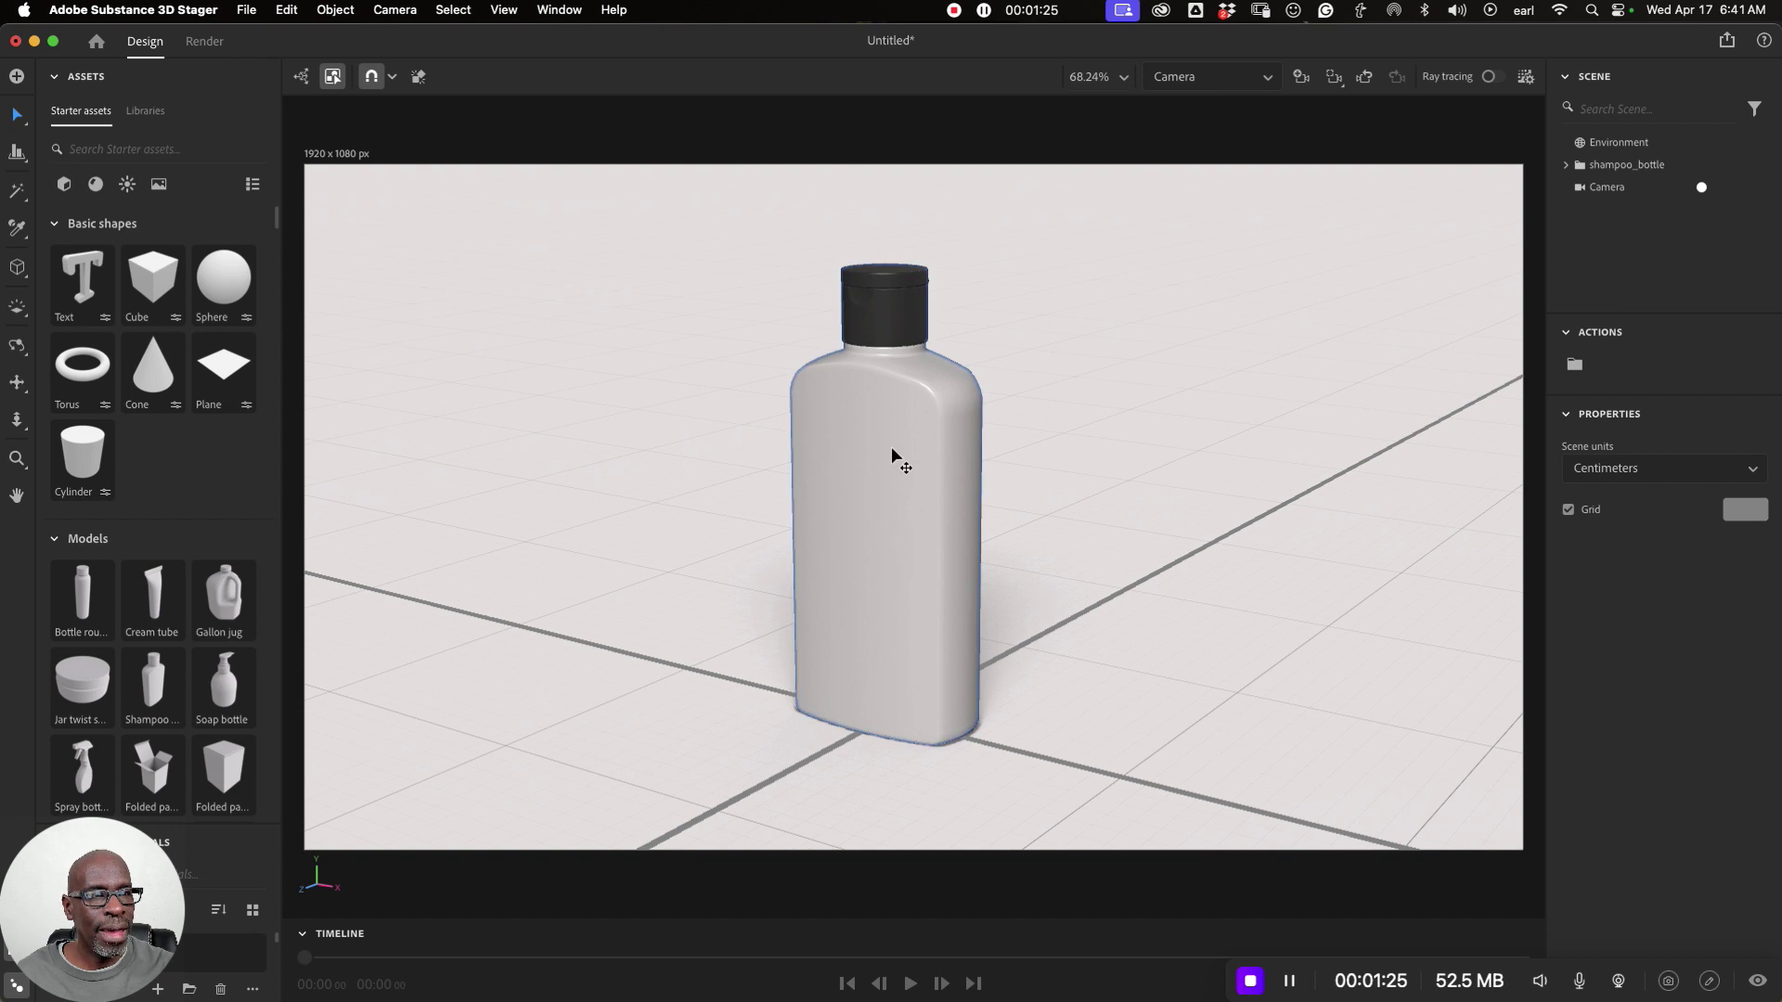
left_click(932, 446)
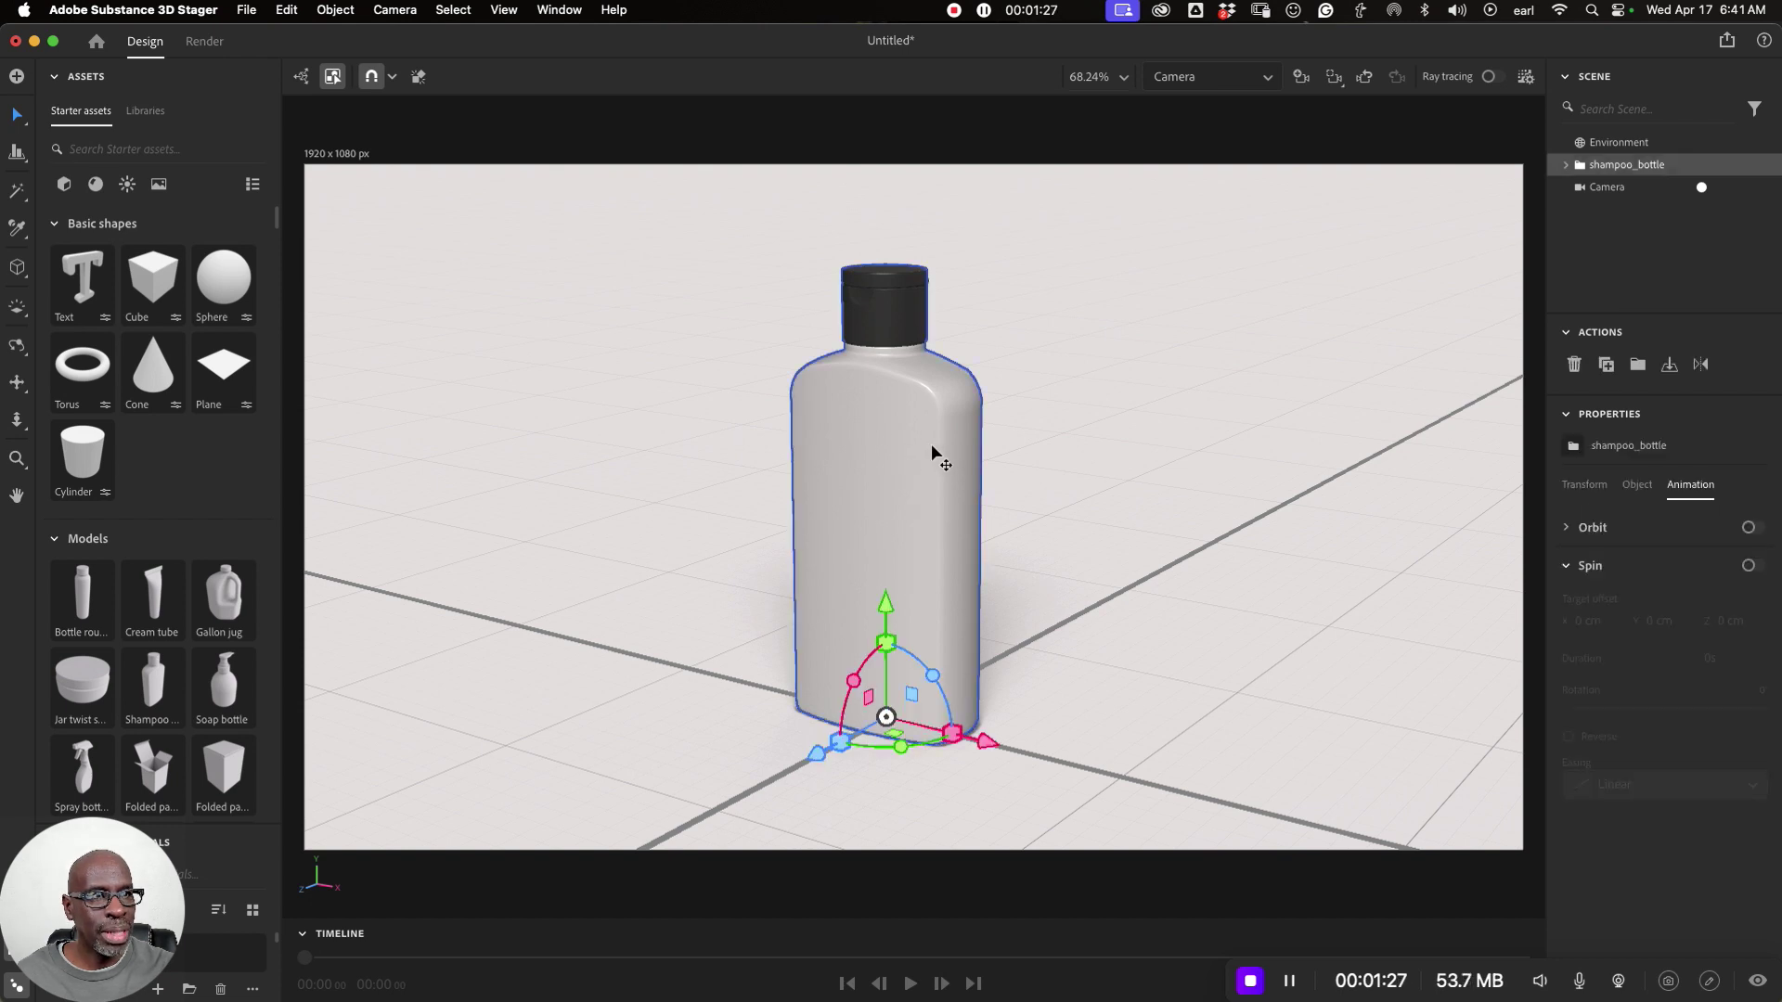
Step: Enable Spin on the bottle (3s, 360°, Linear) and expand the Timeline to view it
left_click(1750, 566)
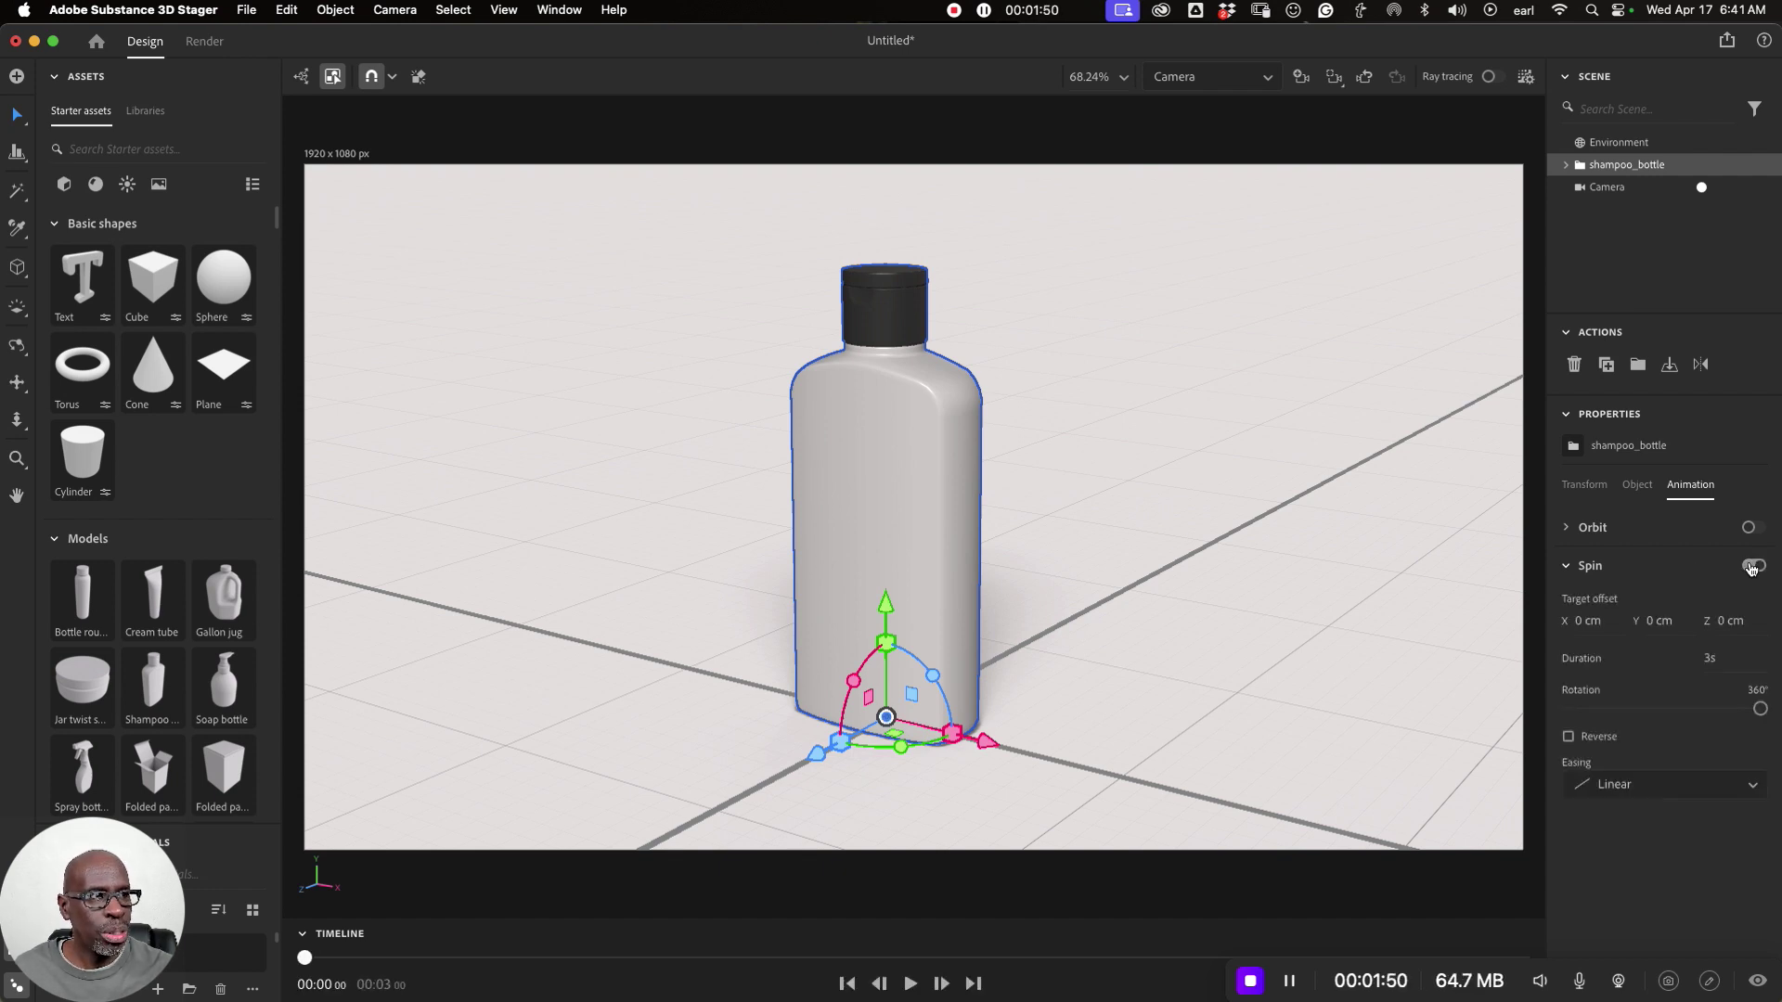
left_click(303, 936)
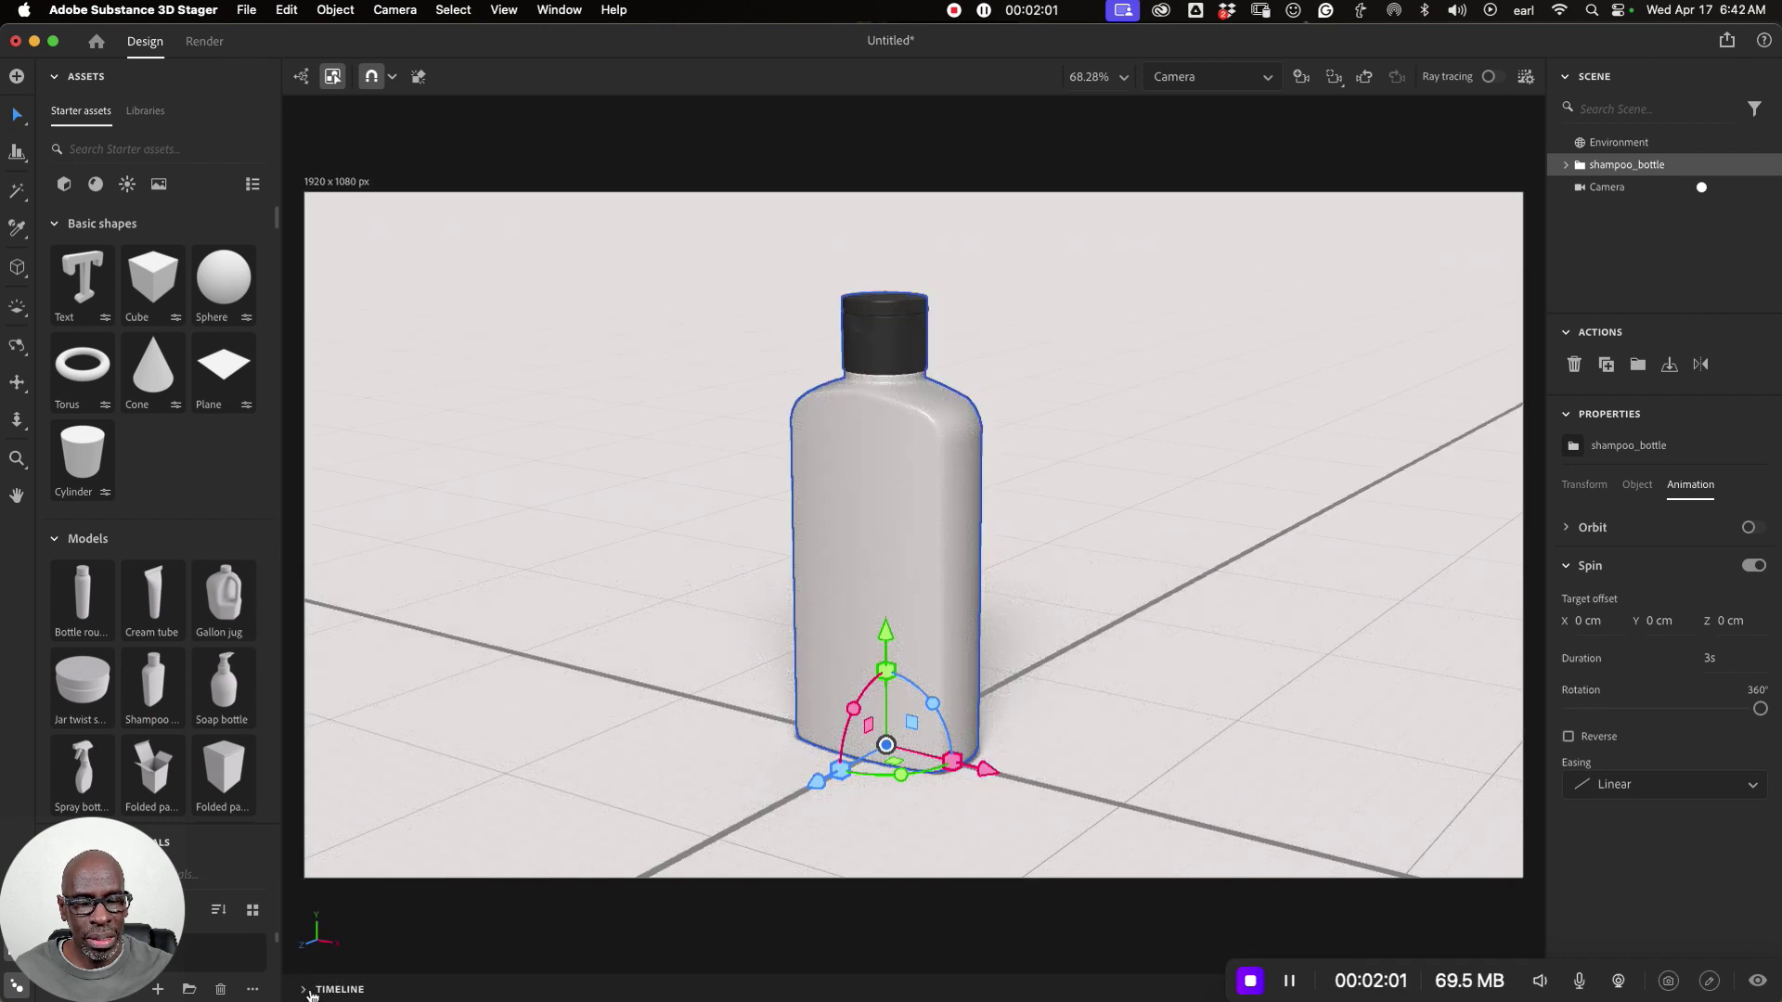
left_click(305, 991)
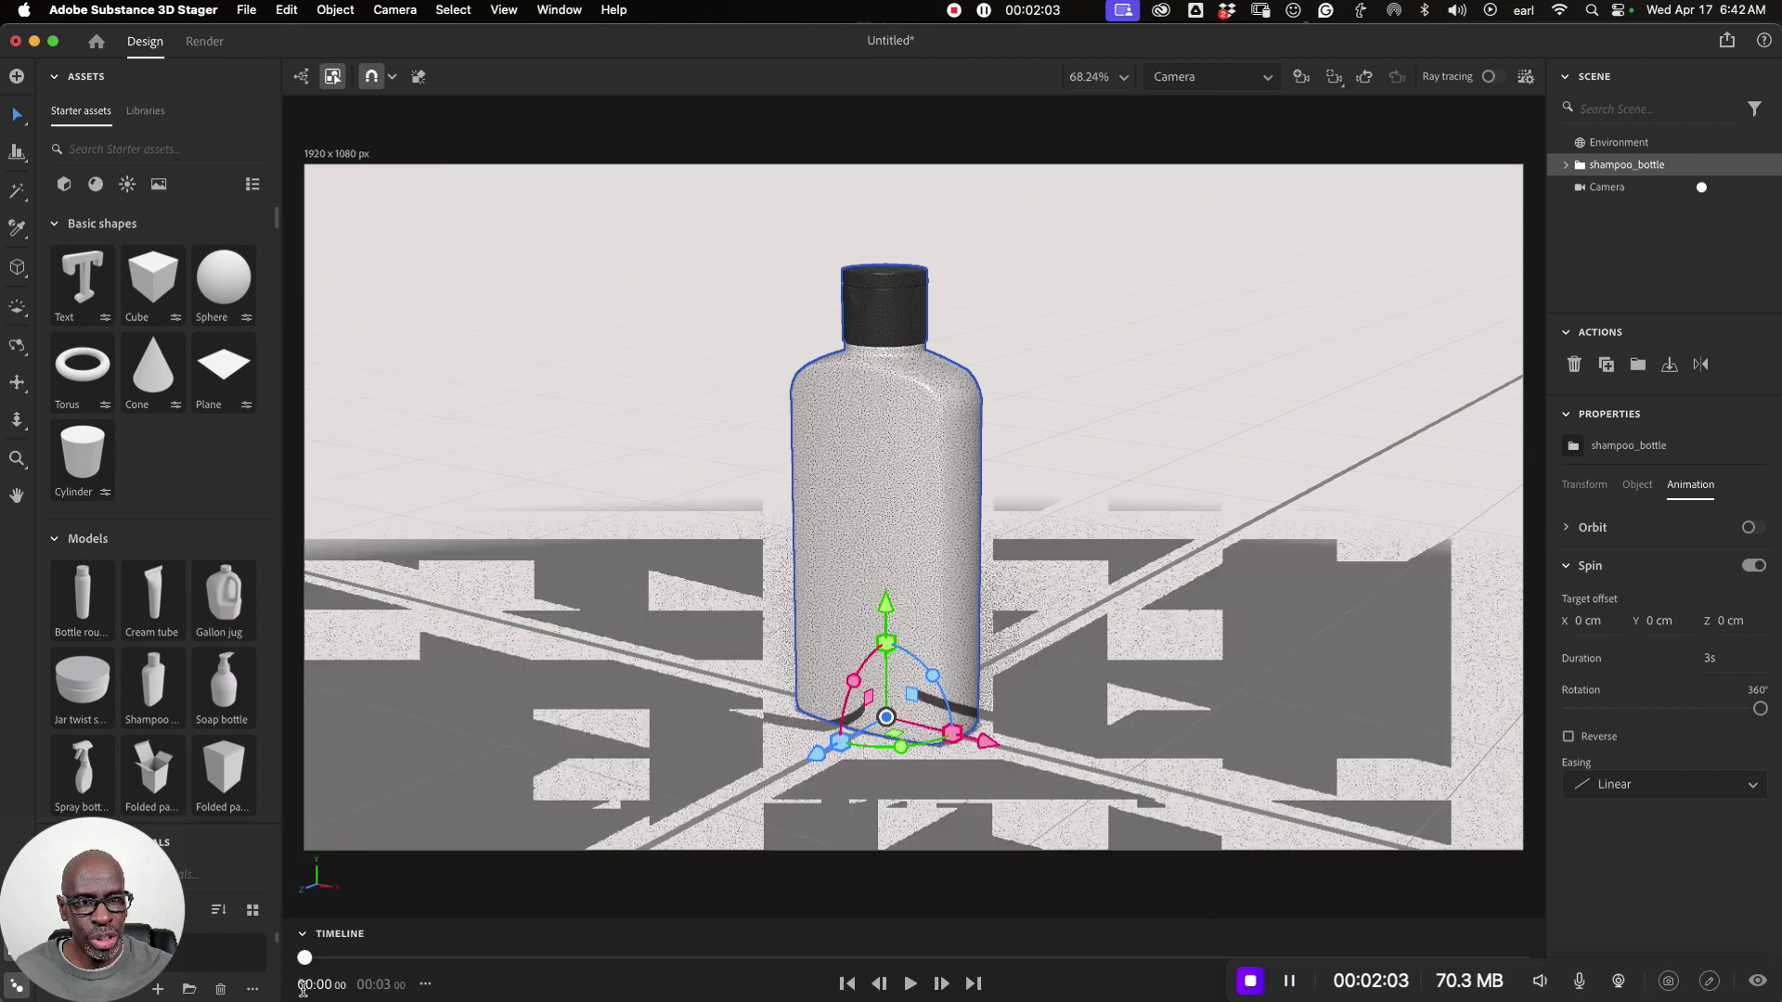
left_click(1299, 969)
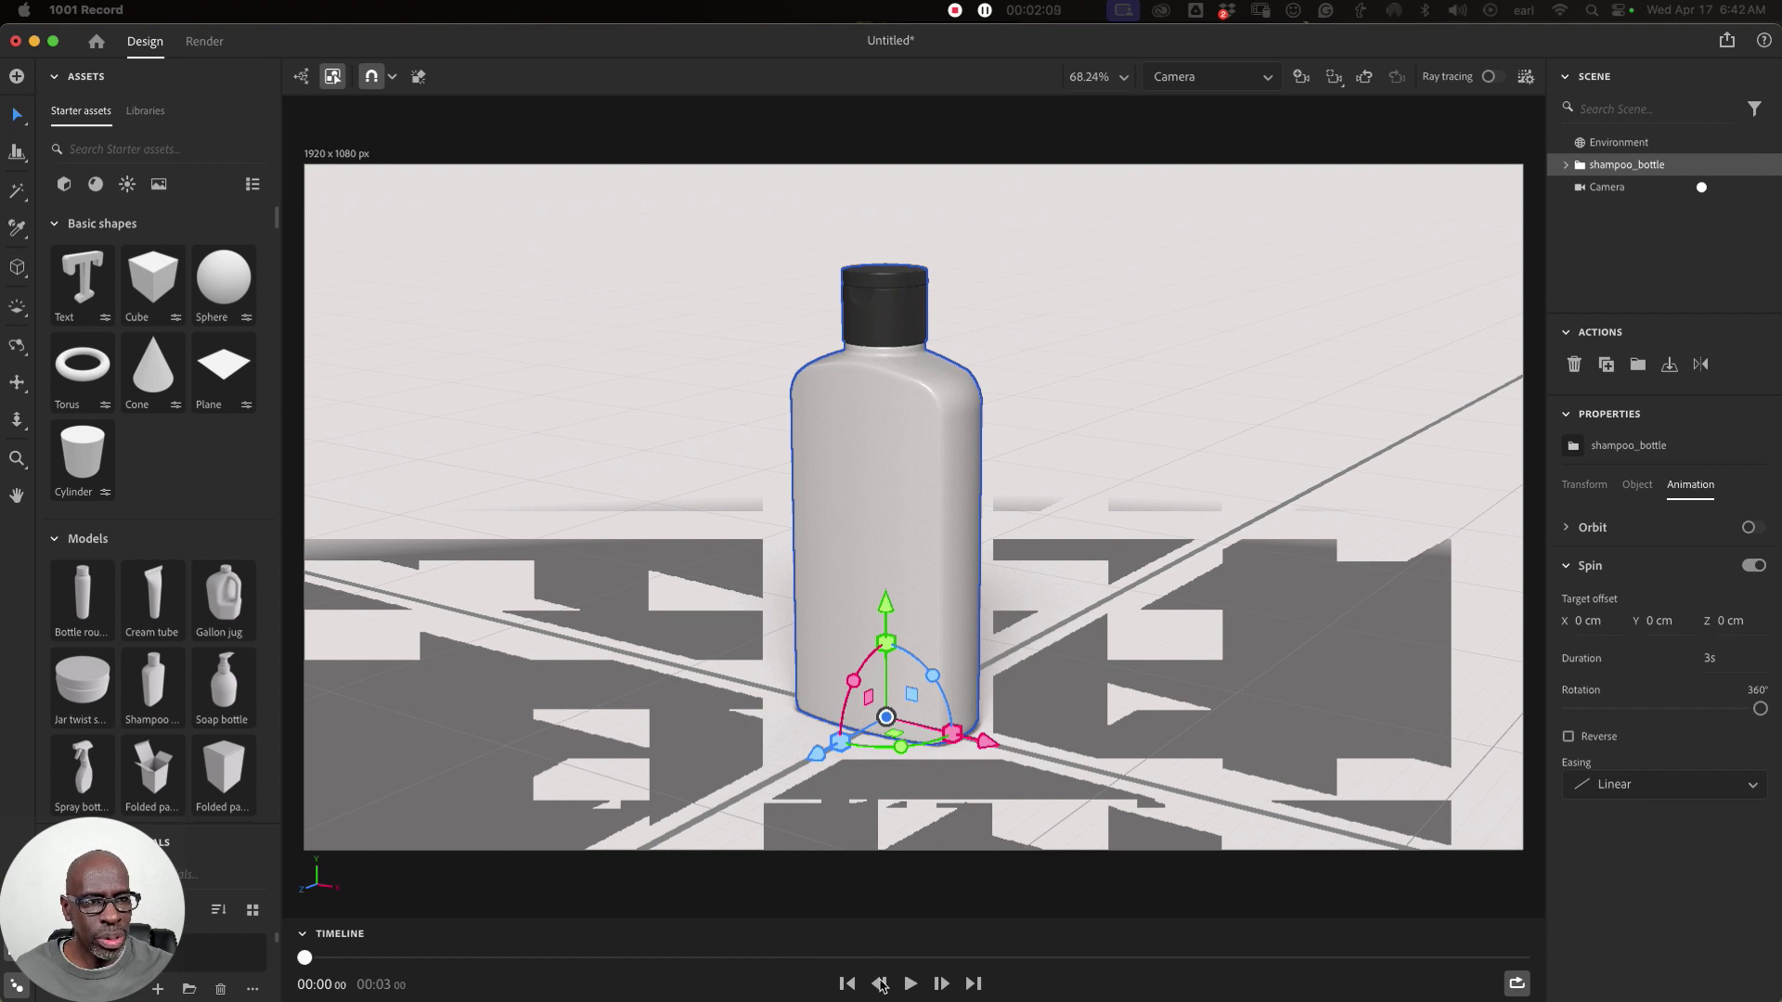
left_click(309, 955)
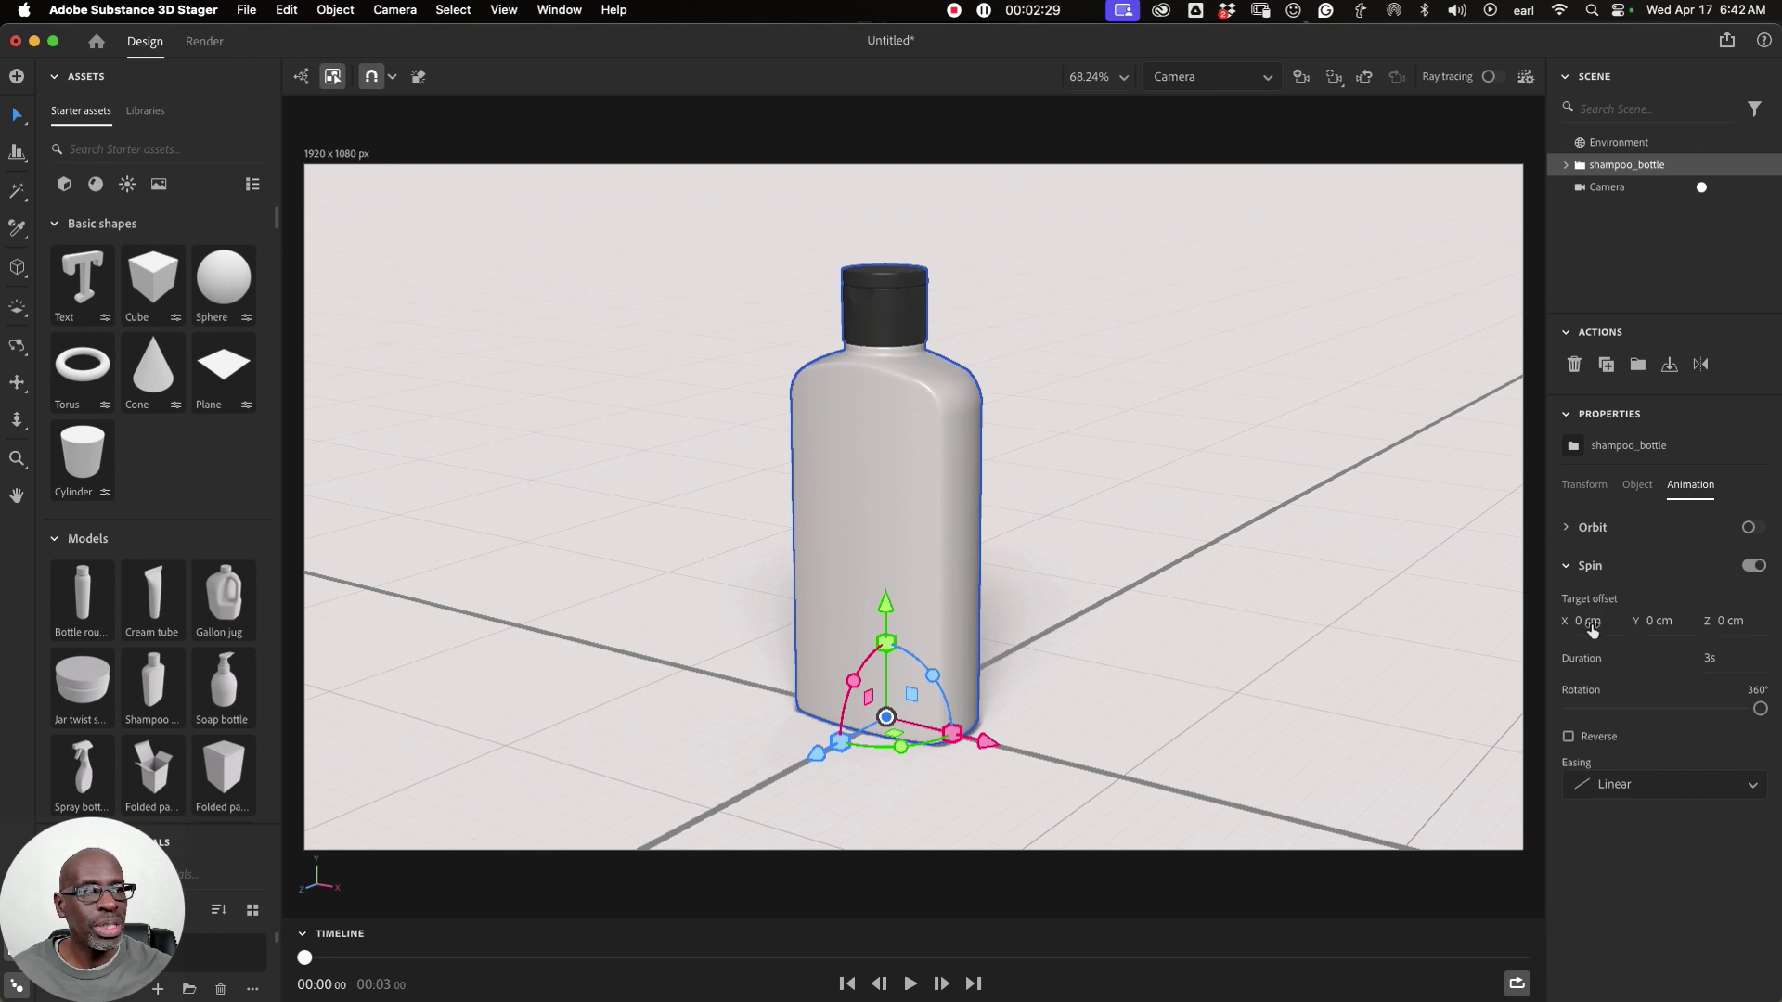
left_click_drag(1589, 628, 1622, 628)
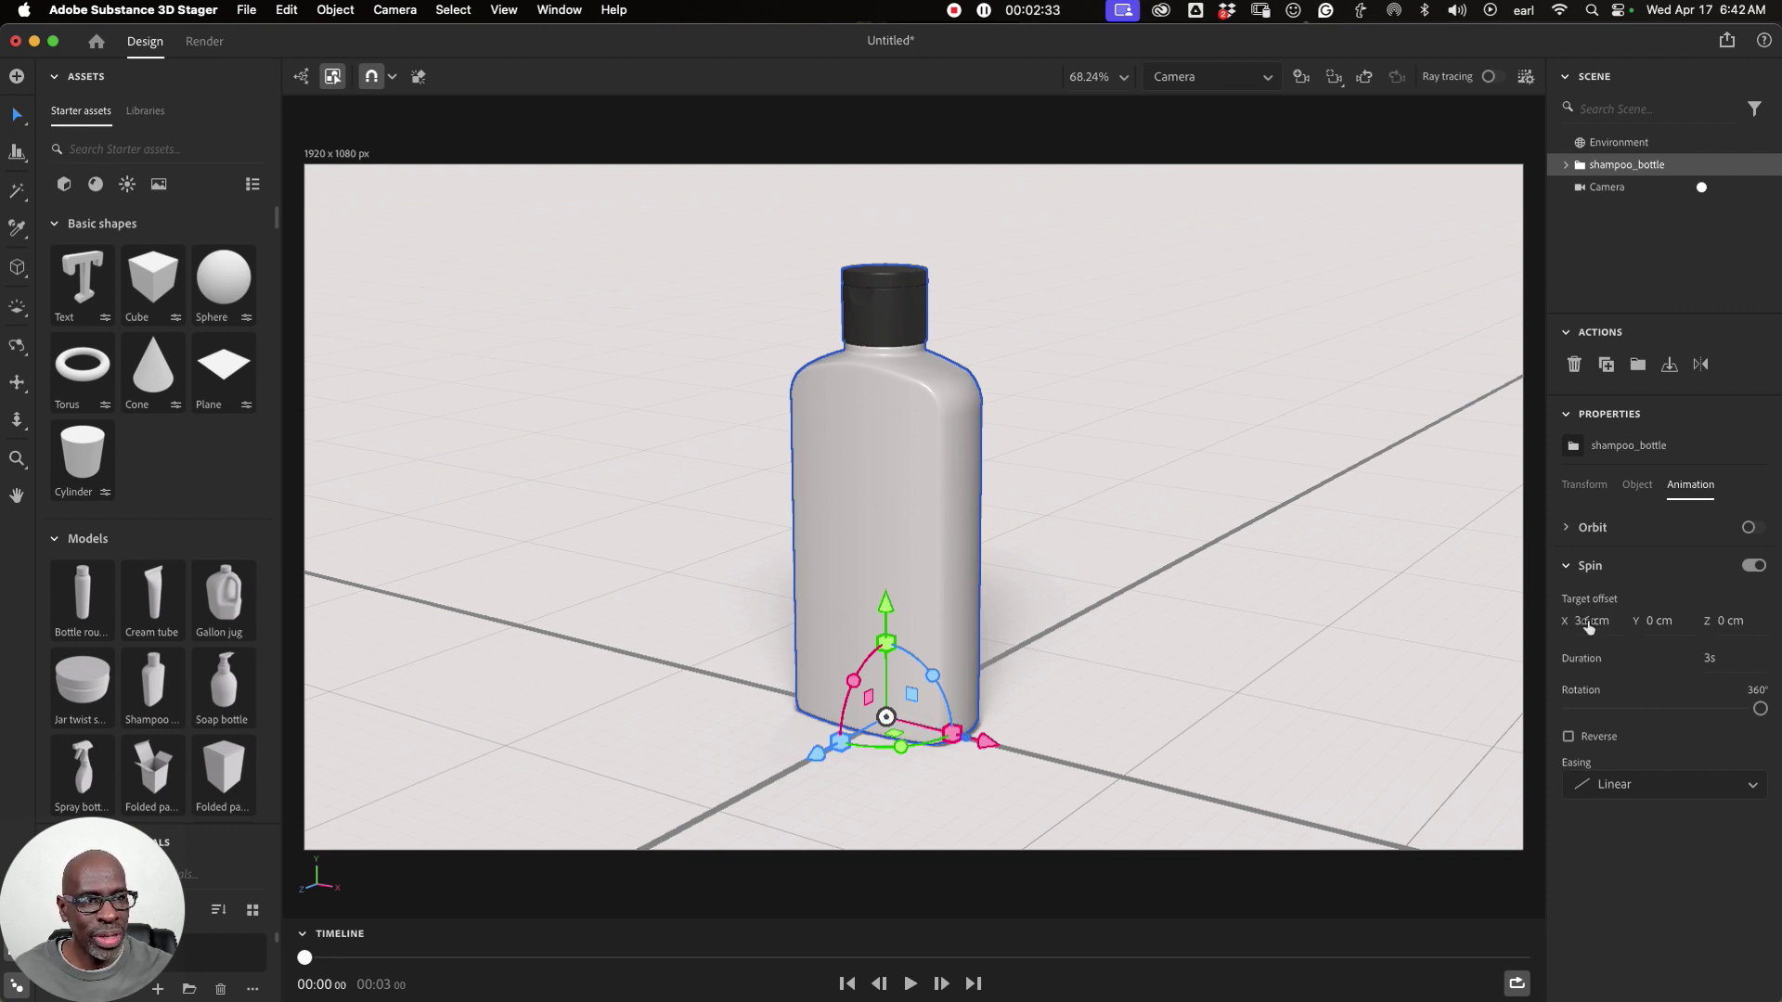
left_click_drag(306, 958, 445, 958)
left_click_drag(314, 862, 302, 868)
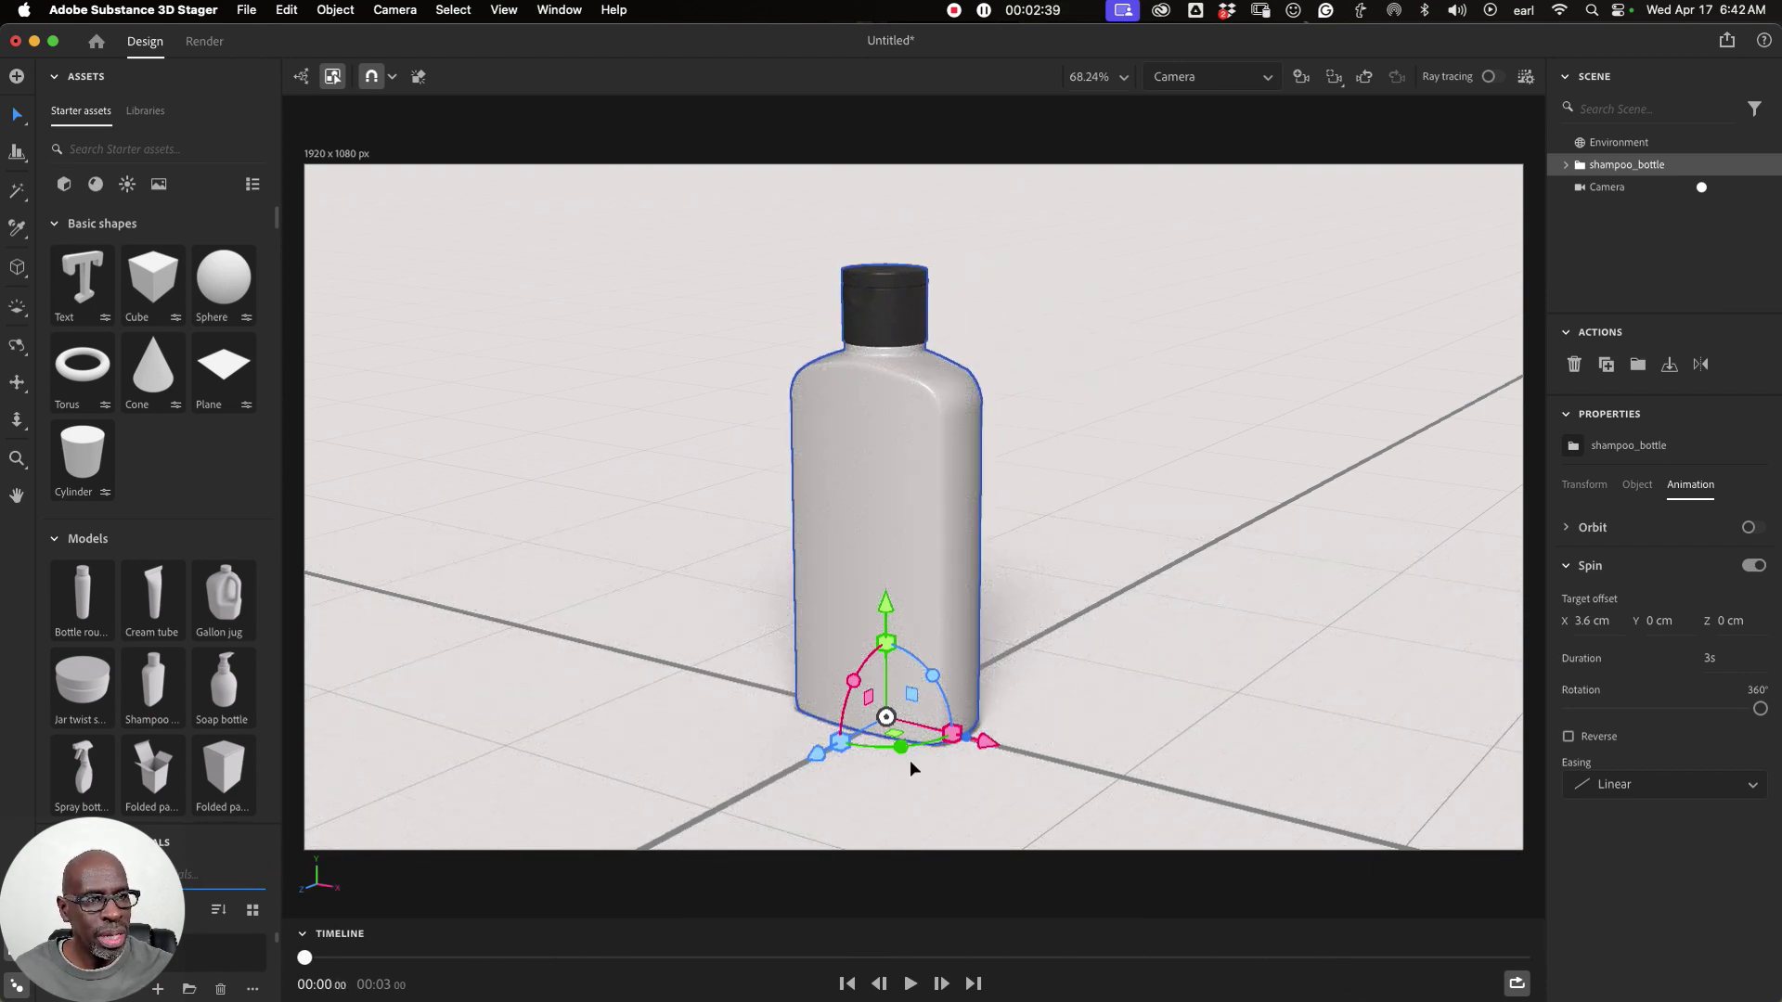
left_click(1603, 622)
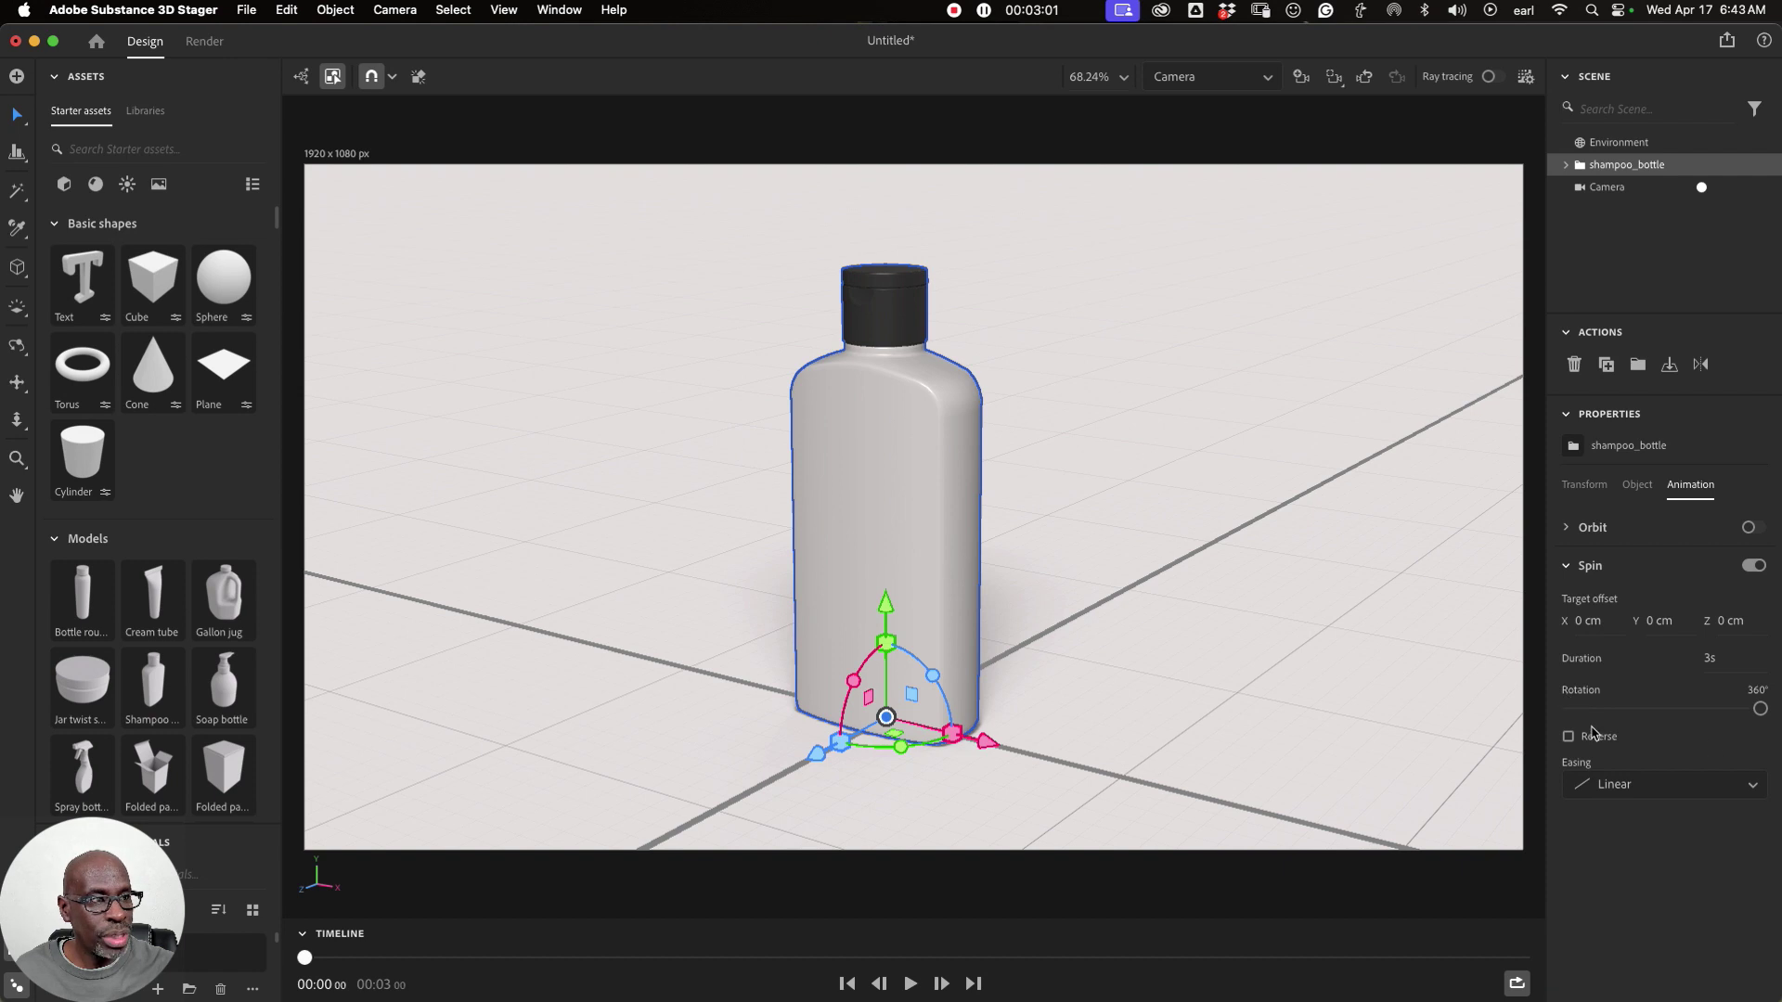
left_click_drag(1761, 709, 1695, 709)
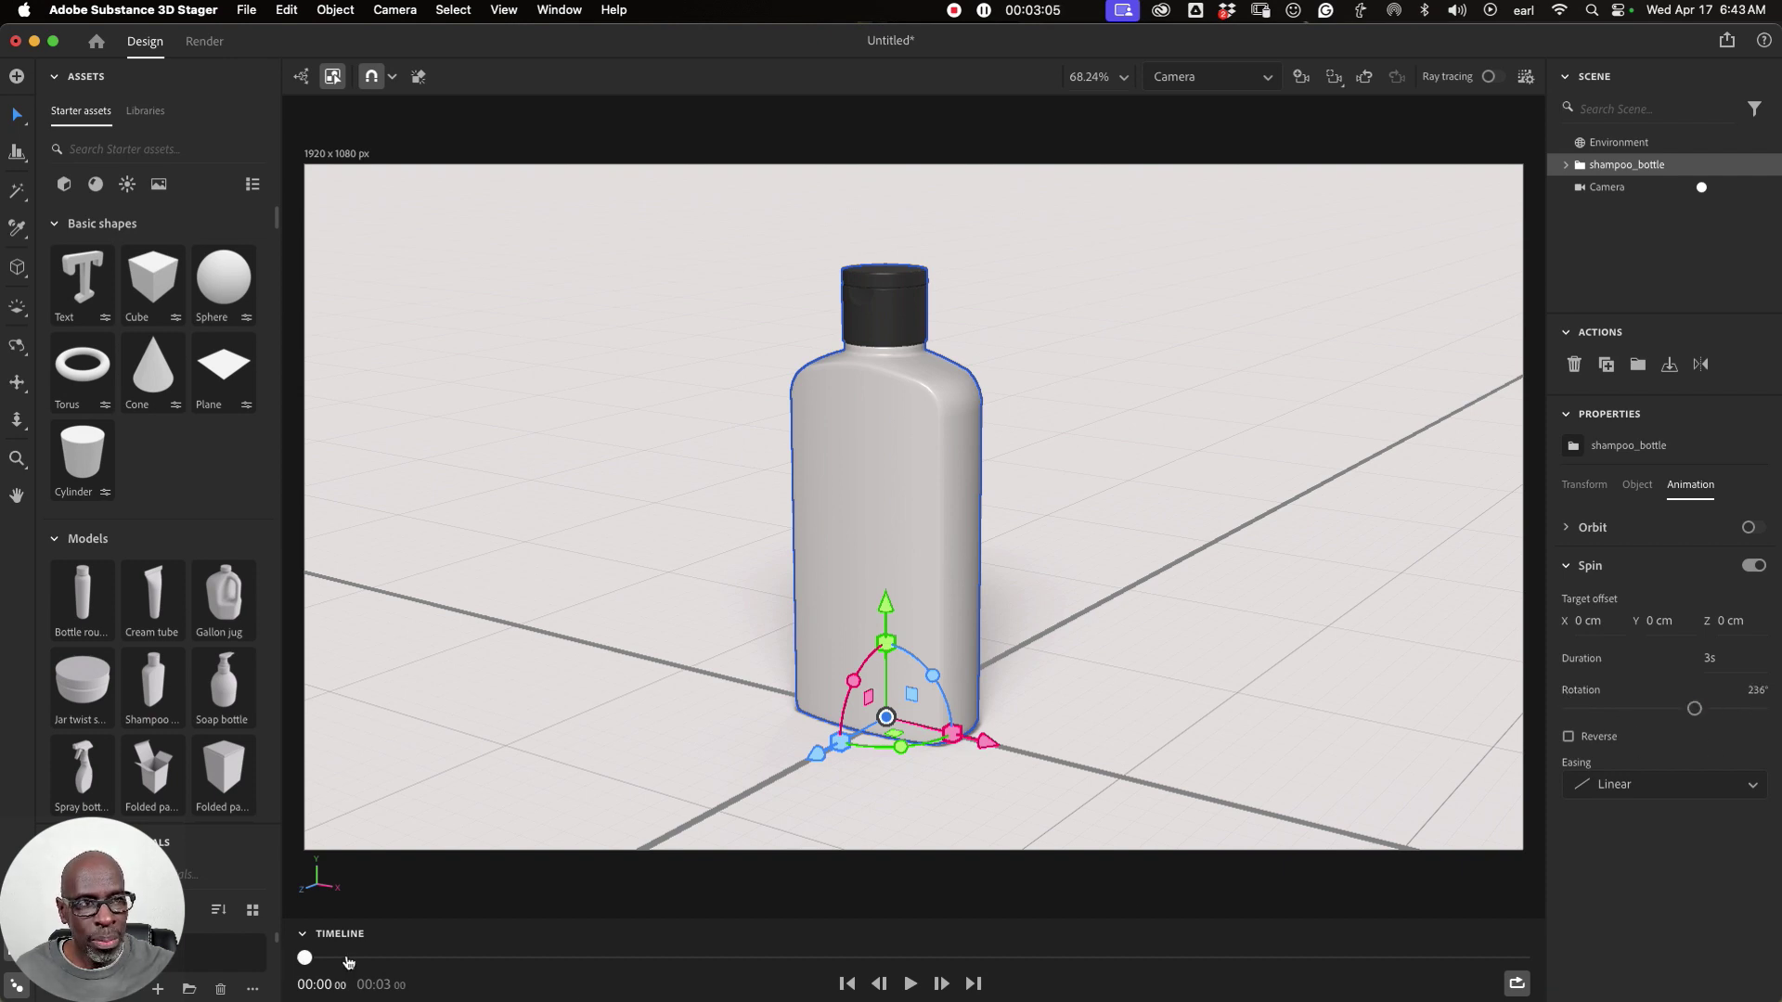
mouse_move(304, 957)
left_mouse_down()
mouse_move(1518, 965)
mouse_move(304, 957)
left_mouse_up()
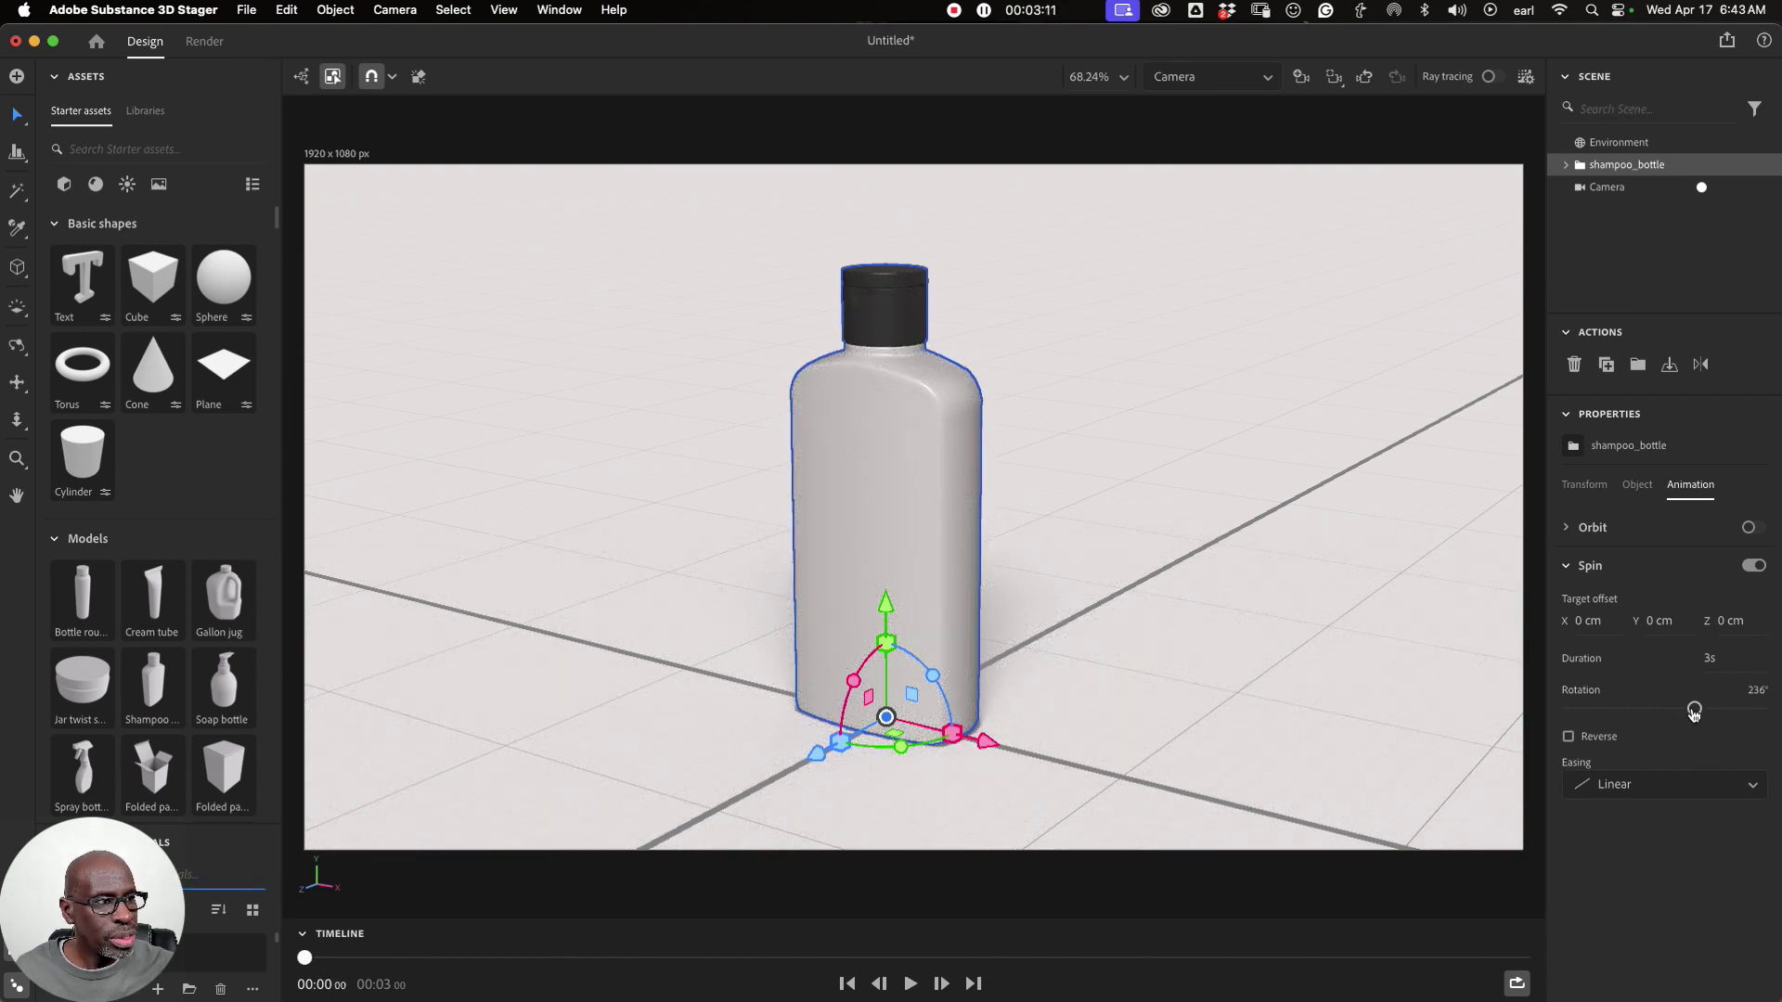
left_click_drag(1694, 710, 1772, 710)
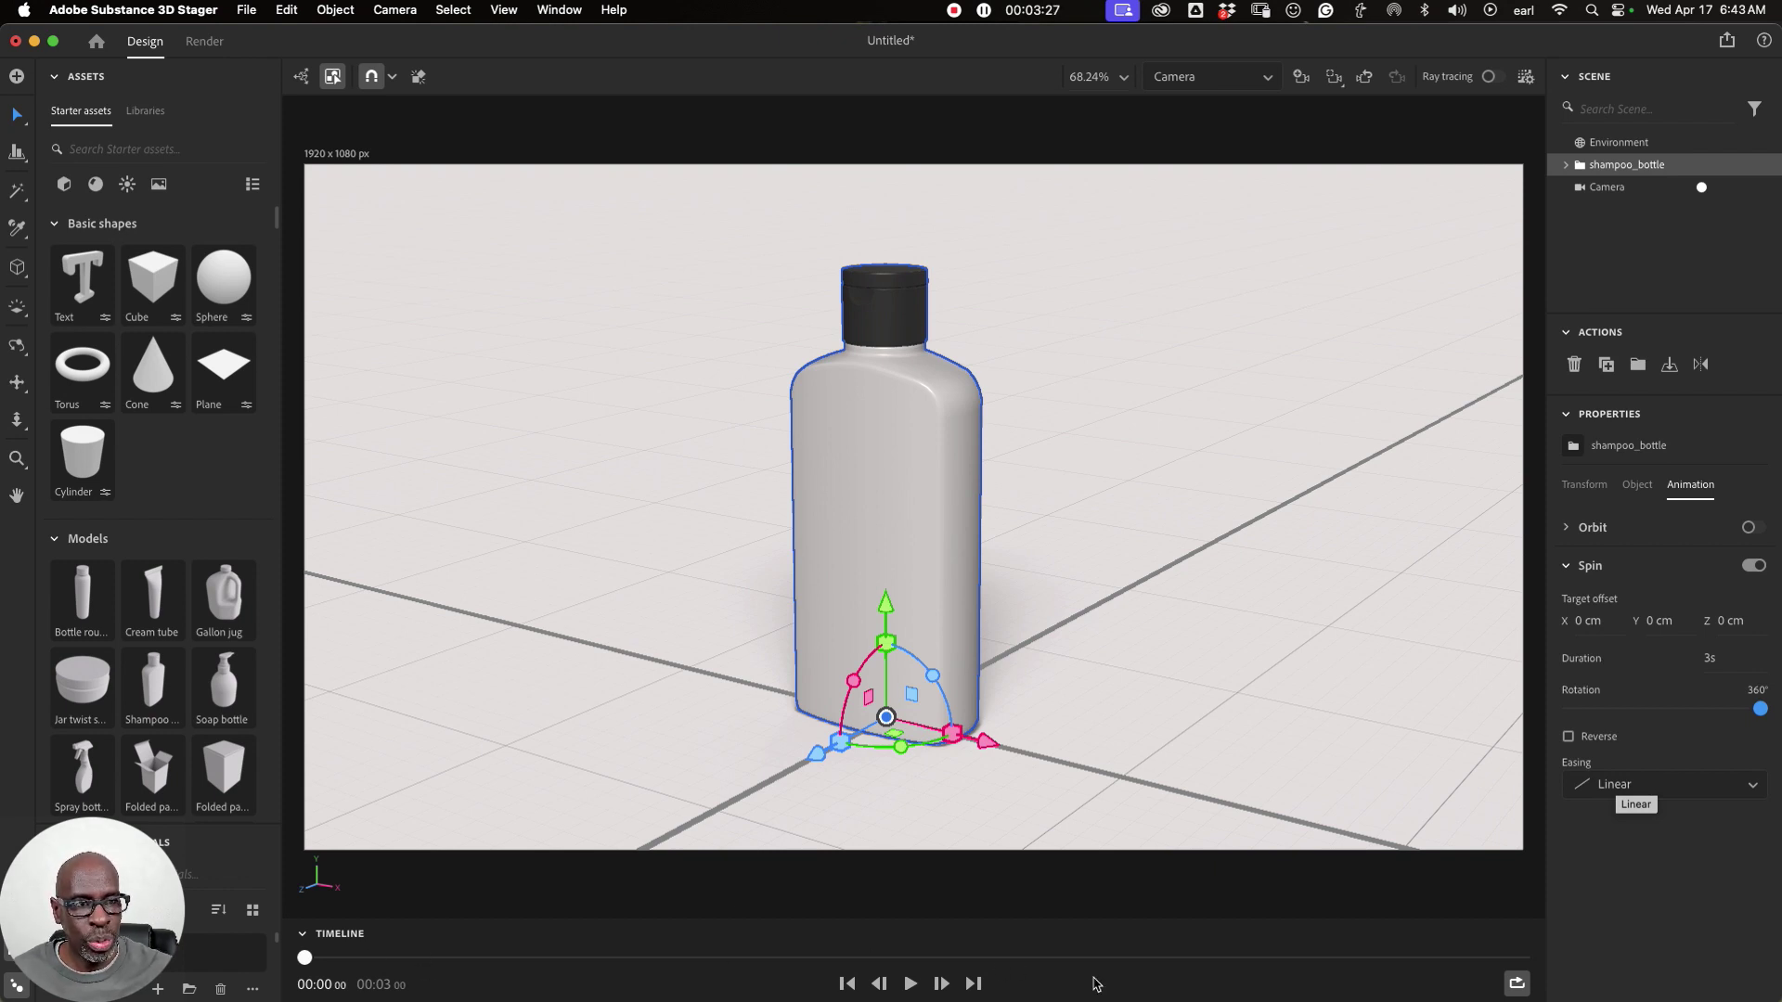
left_click(909, 986)
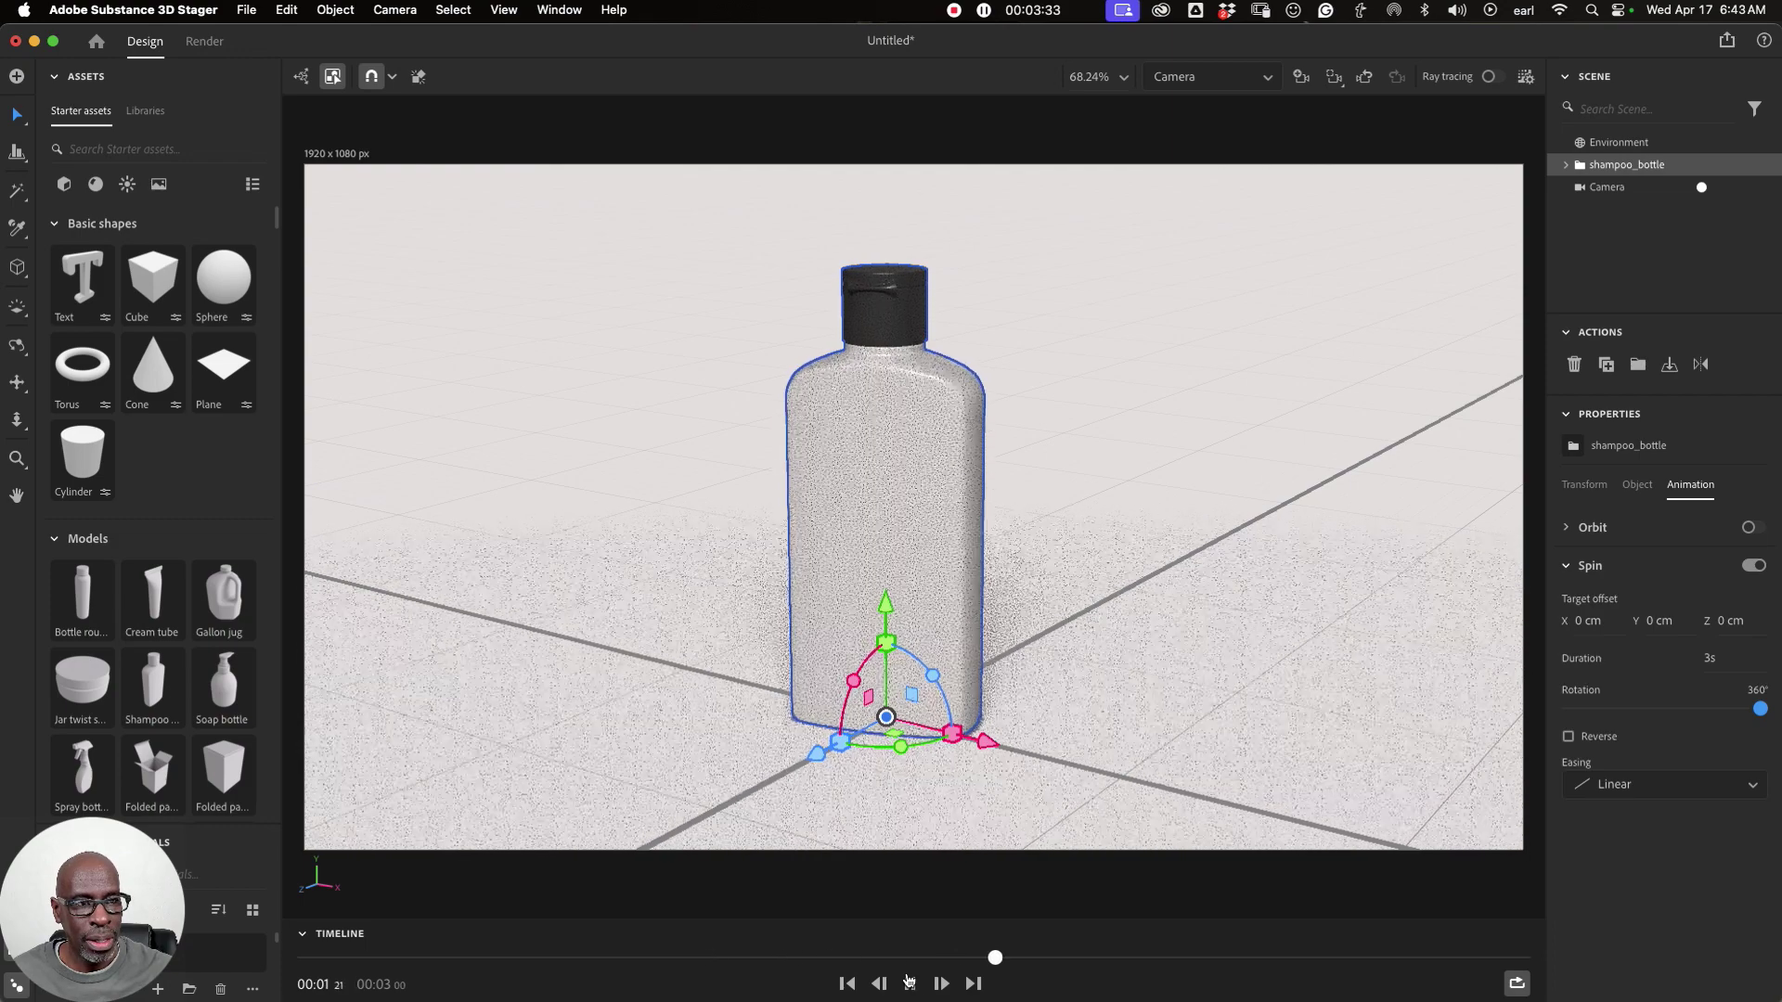
left_click(915, 986)
left_click_drag(1036, 959, 176, 918)
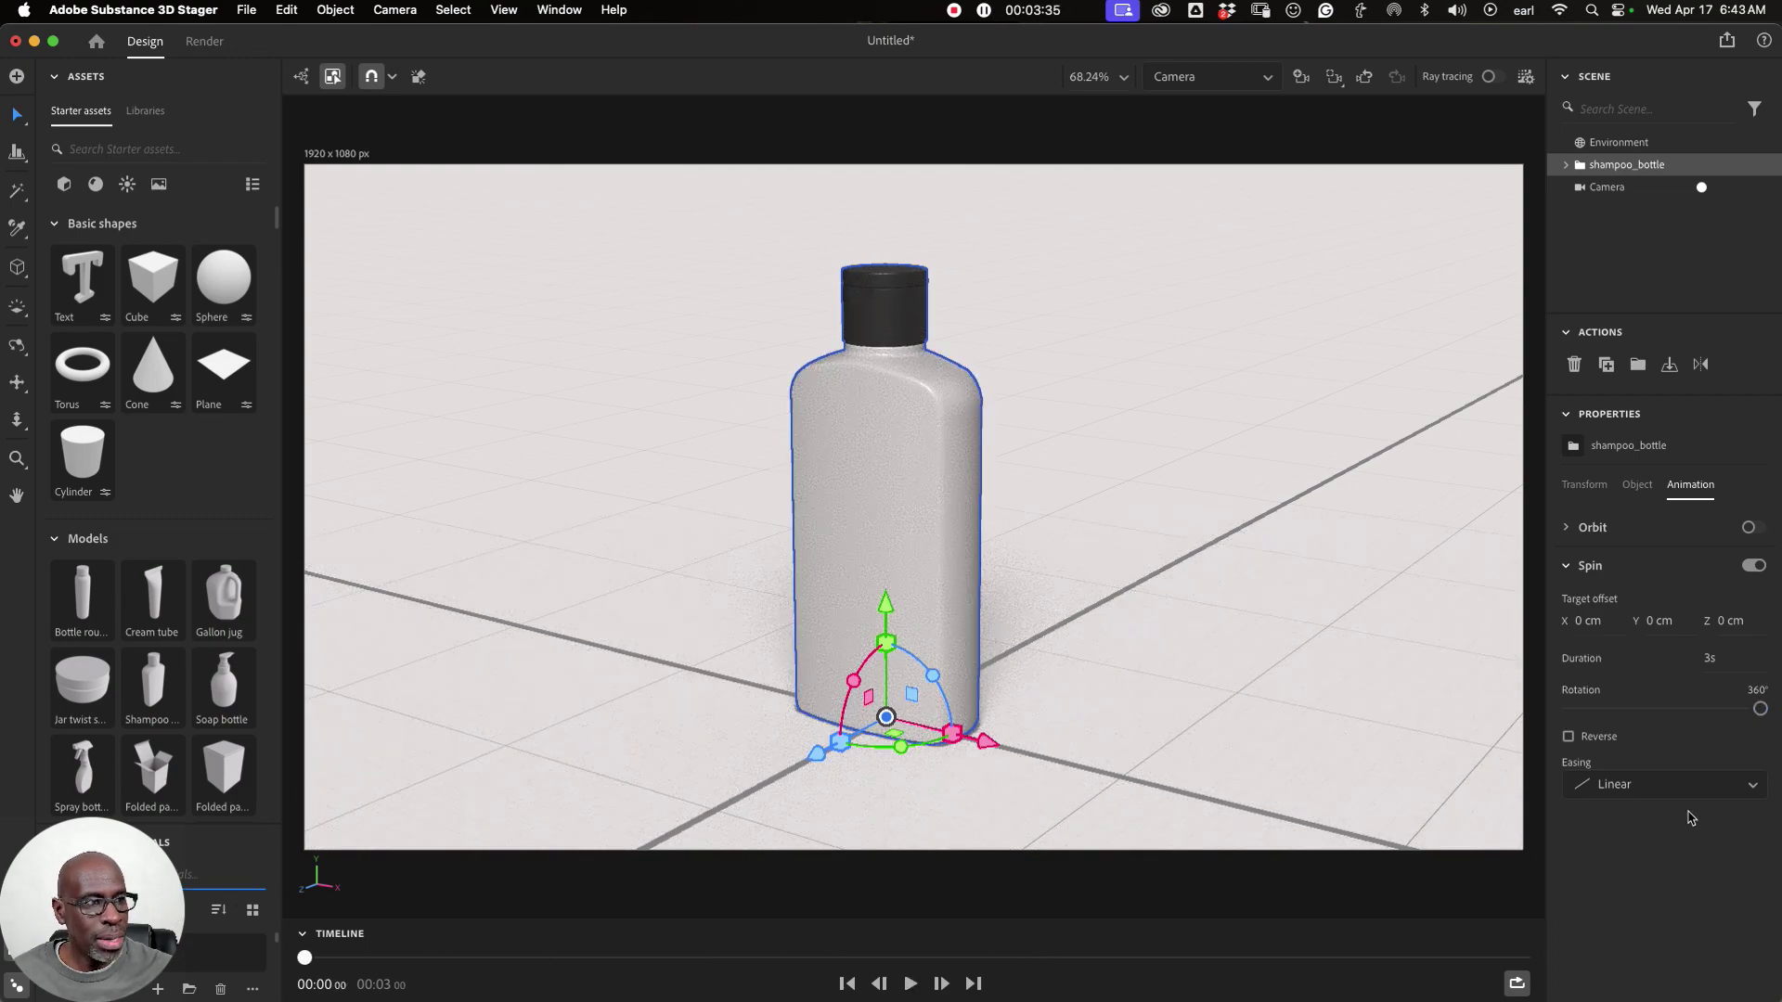
left_click(1671, 787)
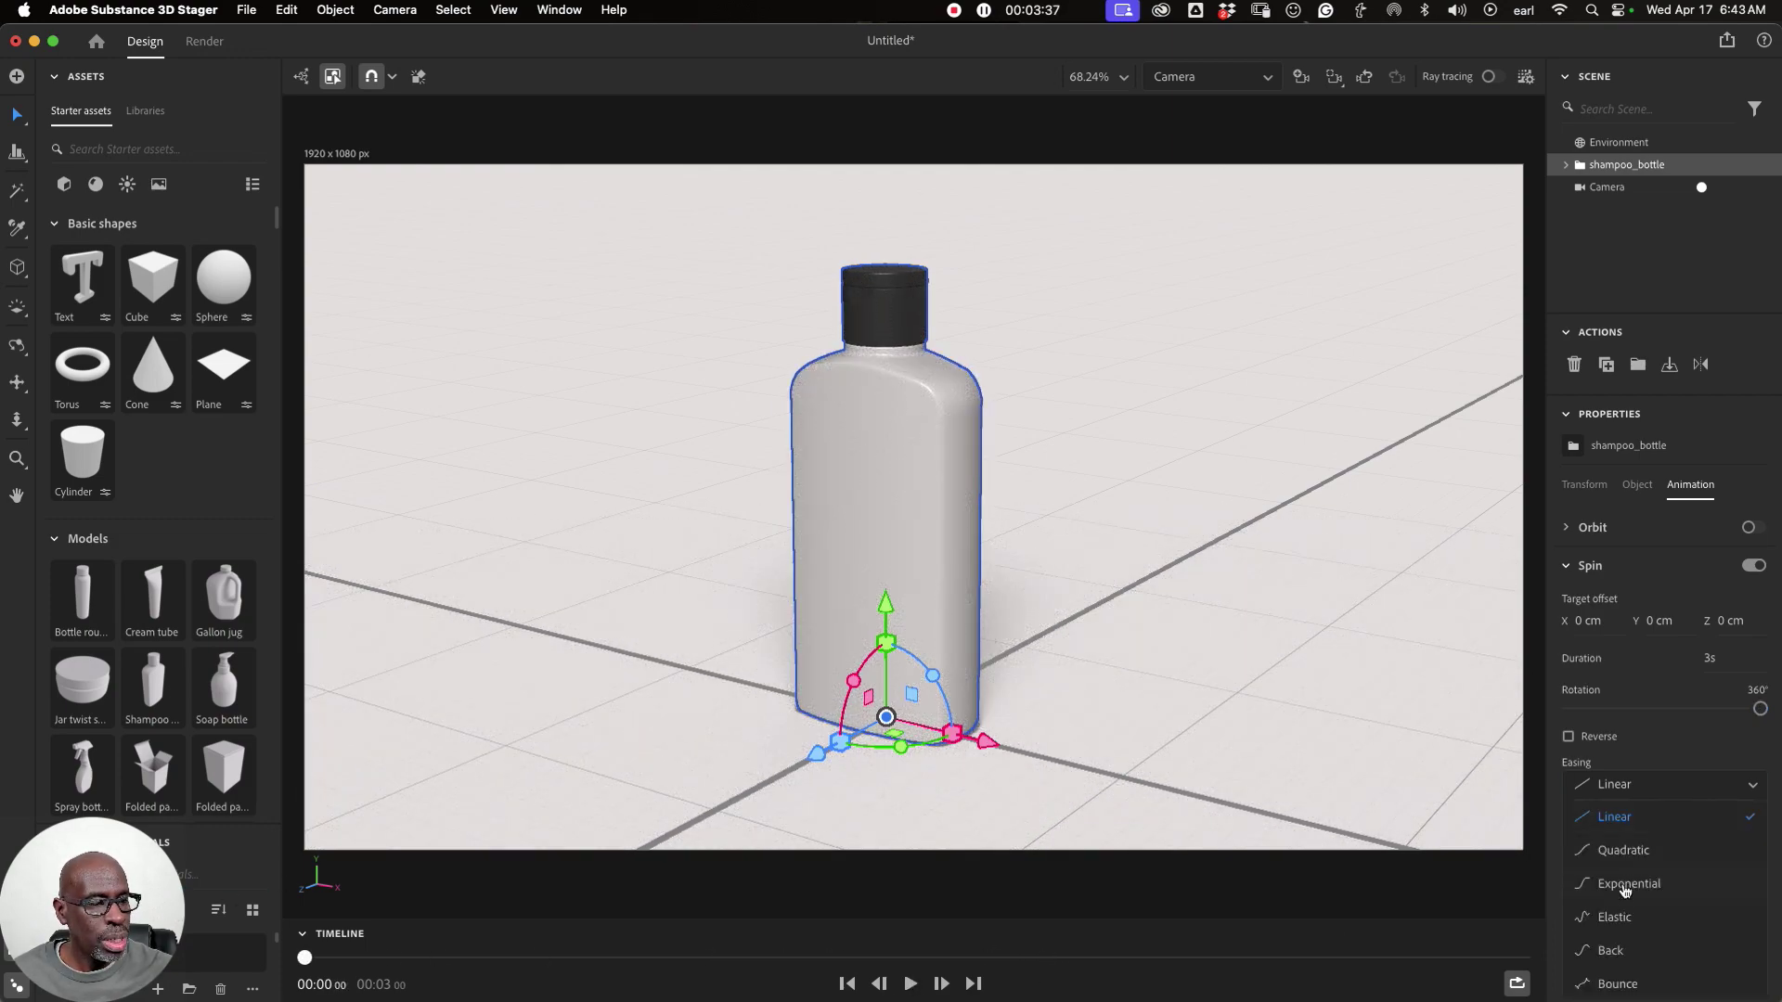
left_click(1618, 852)
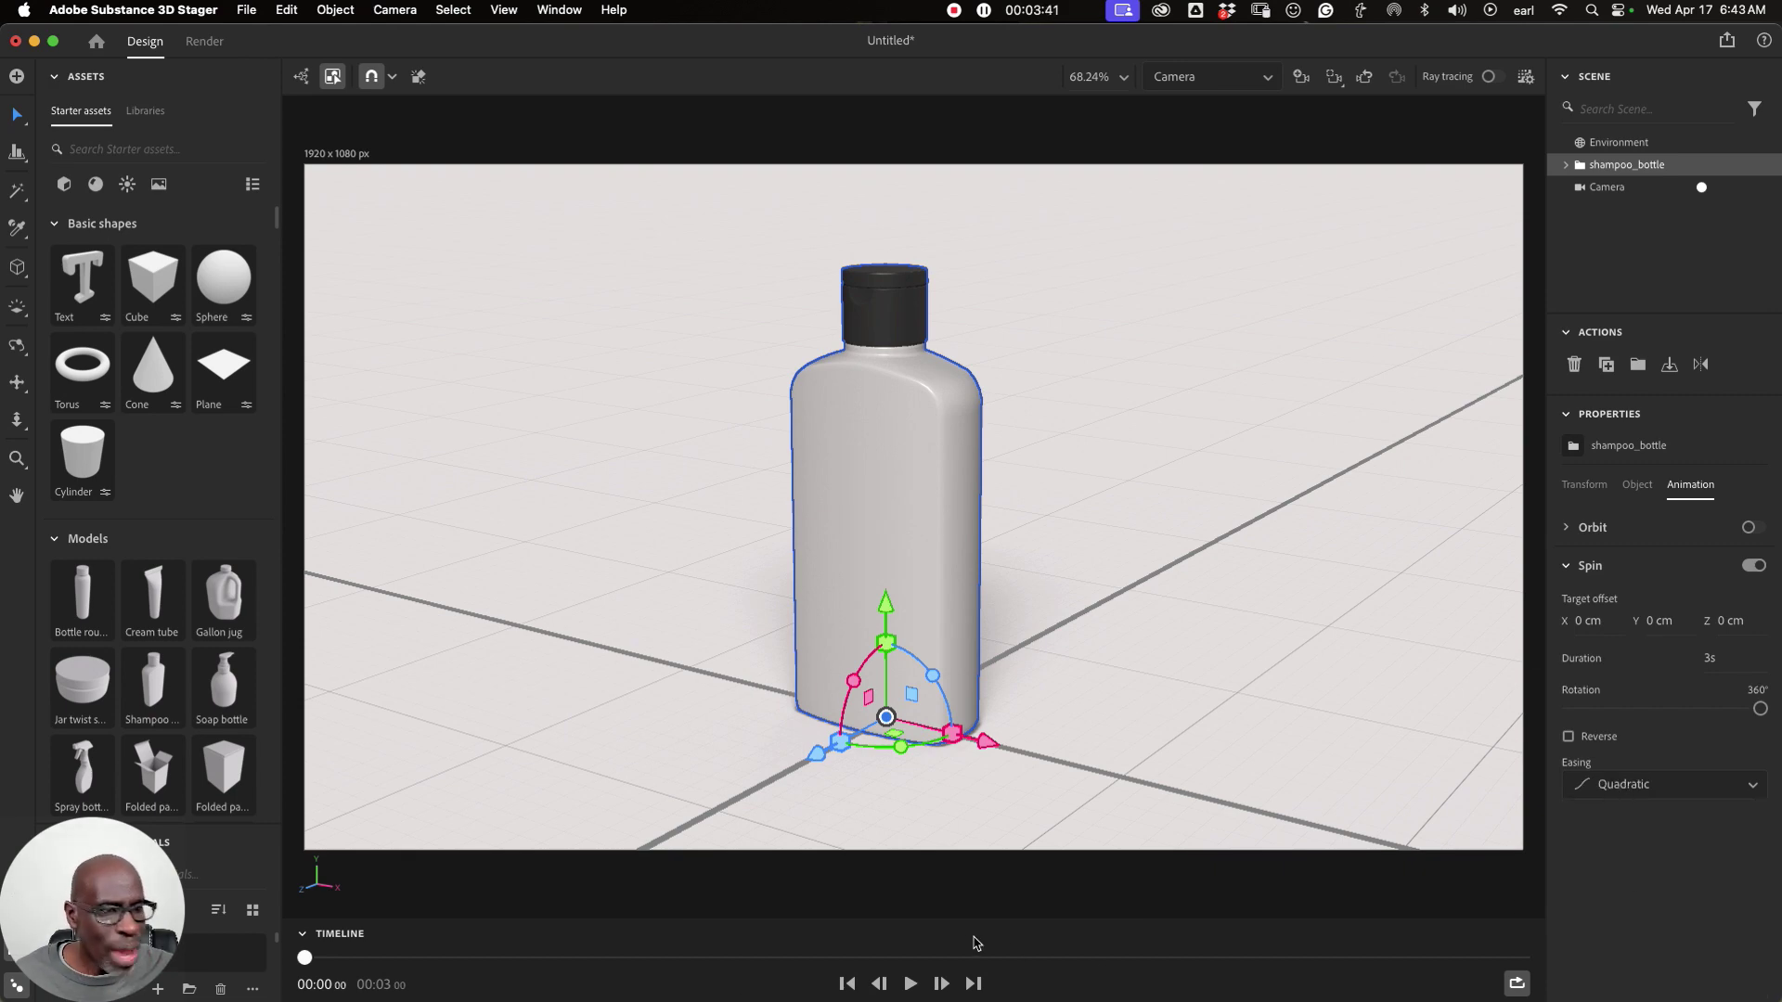
left_click(910, 982)
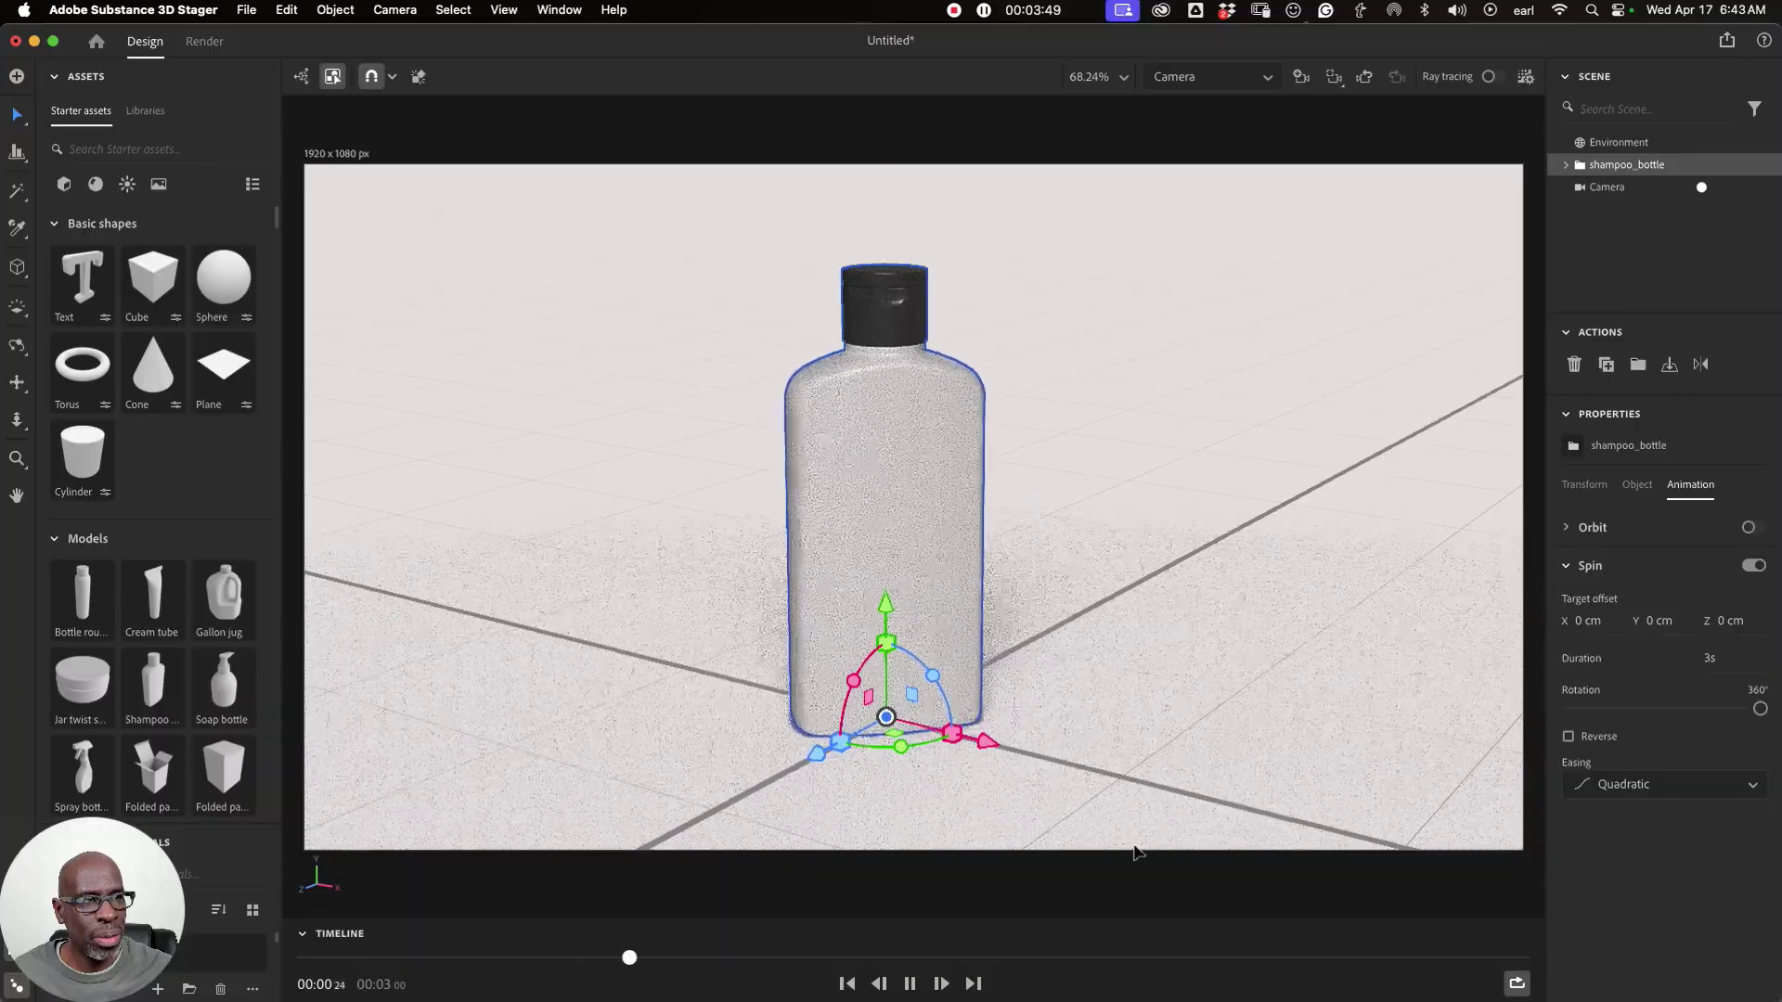
left_click(1626, 785)
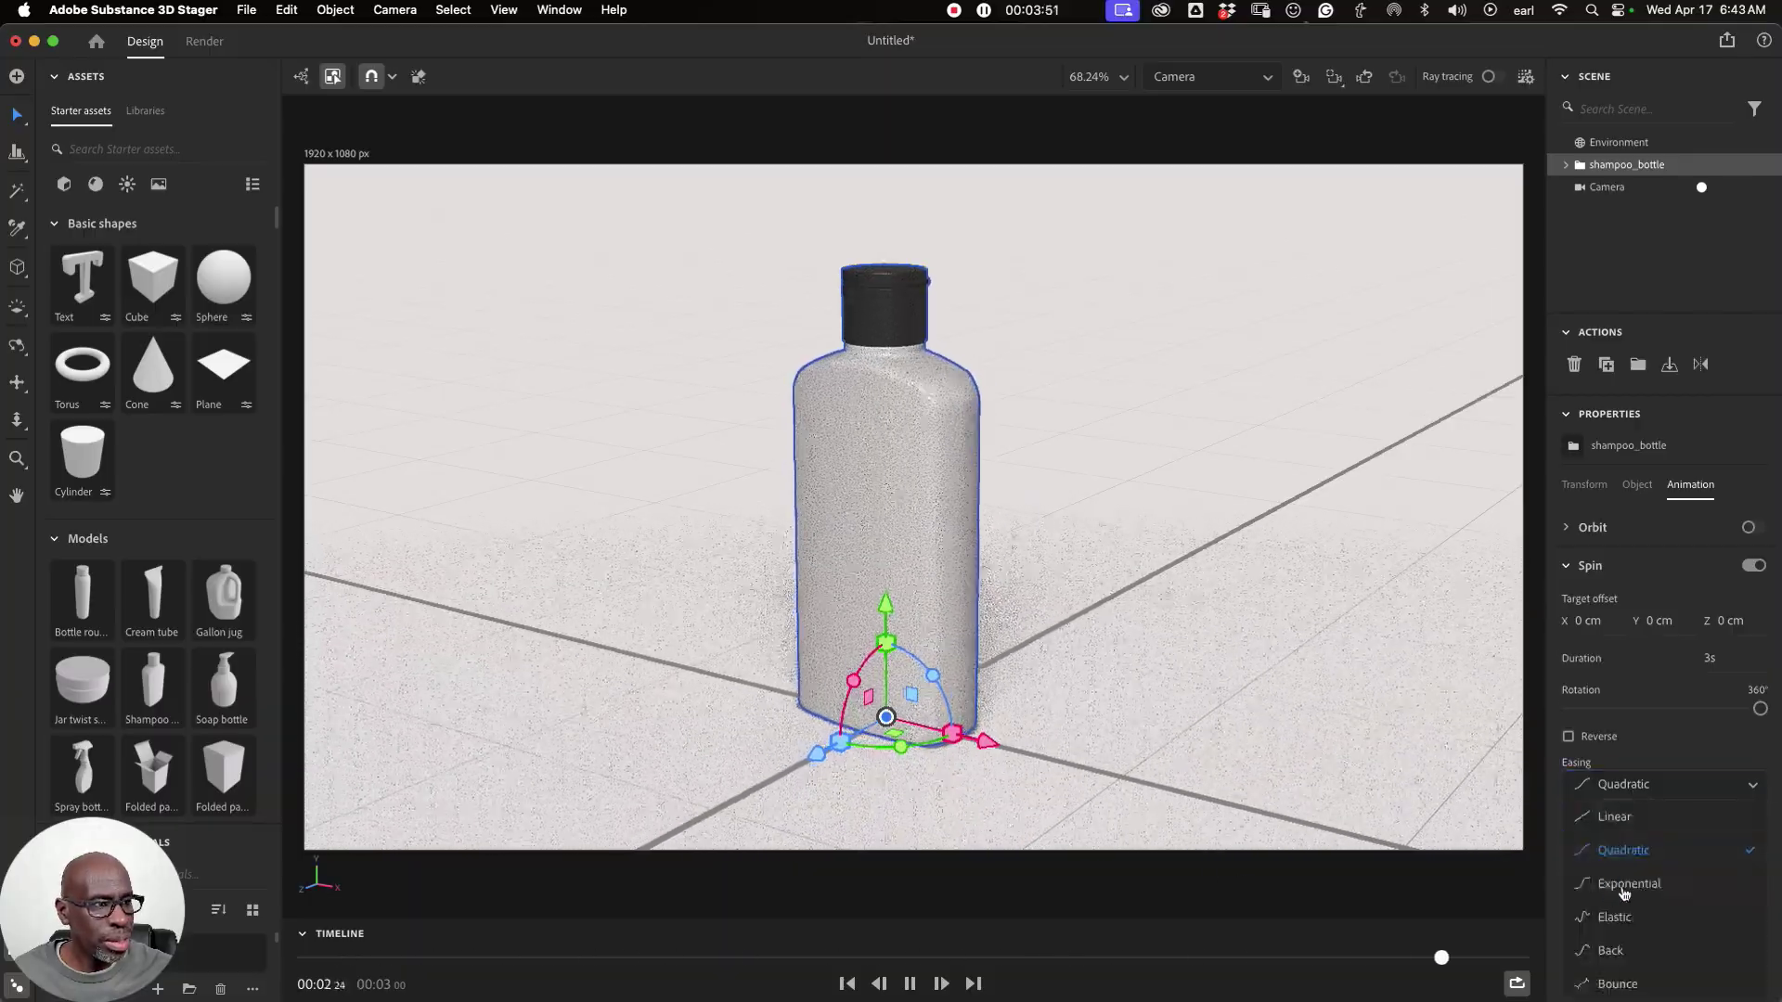
left_click(1626, 884)
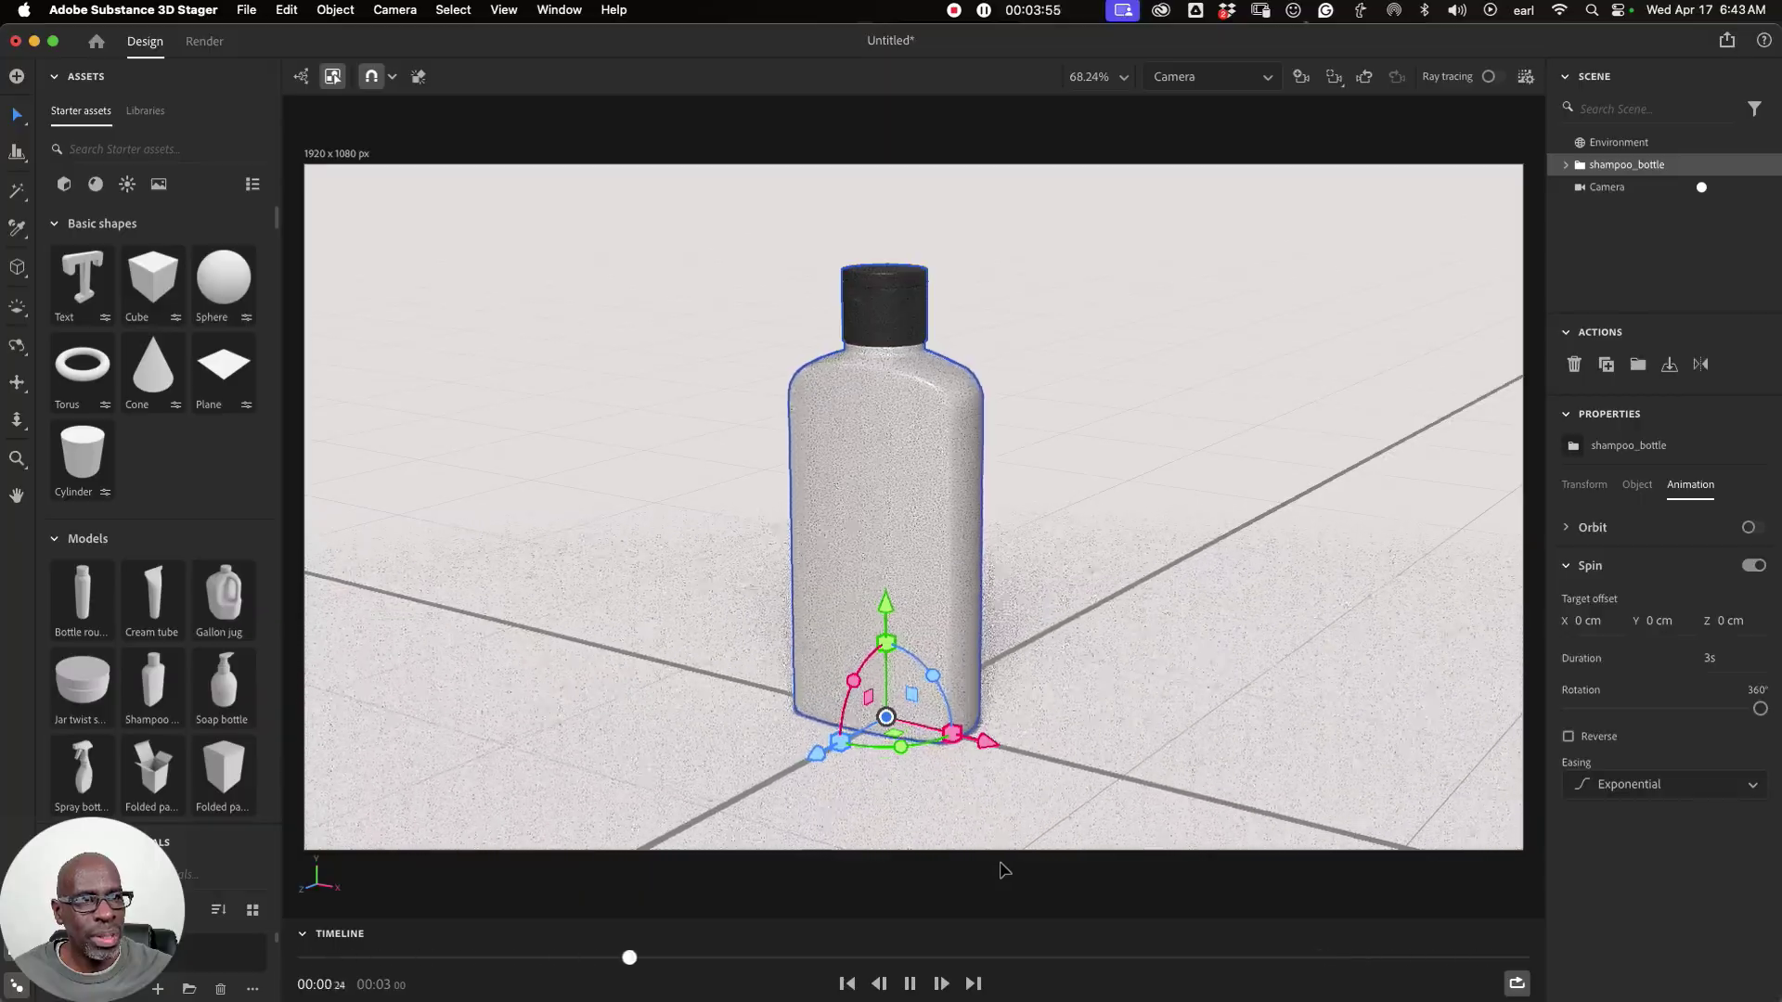
left_click(1633, 786)
left_click(1616, 917)
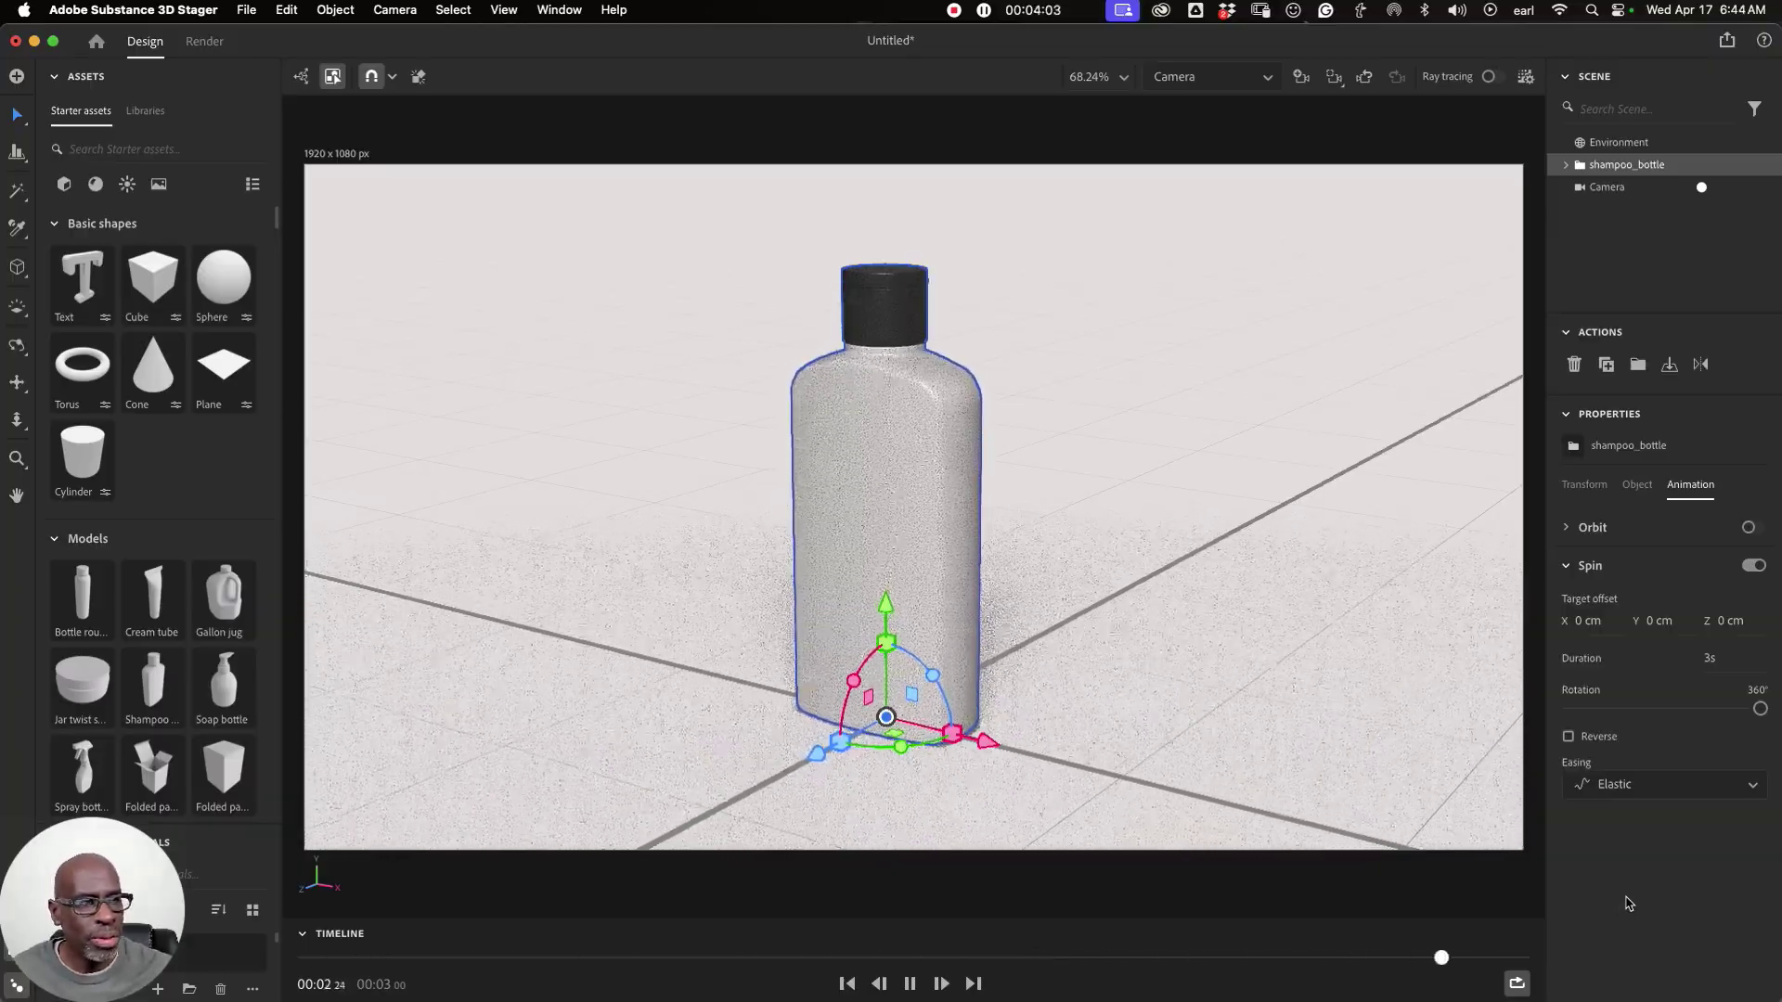
left_click(1634, 786)
left_click(1635, 817)
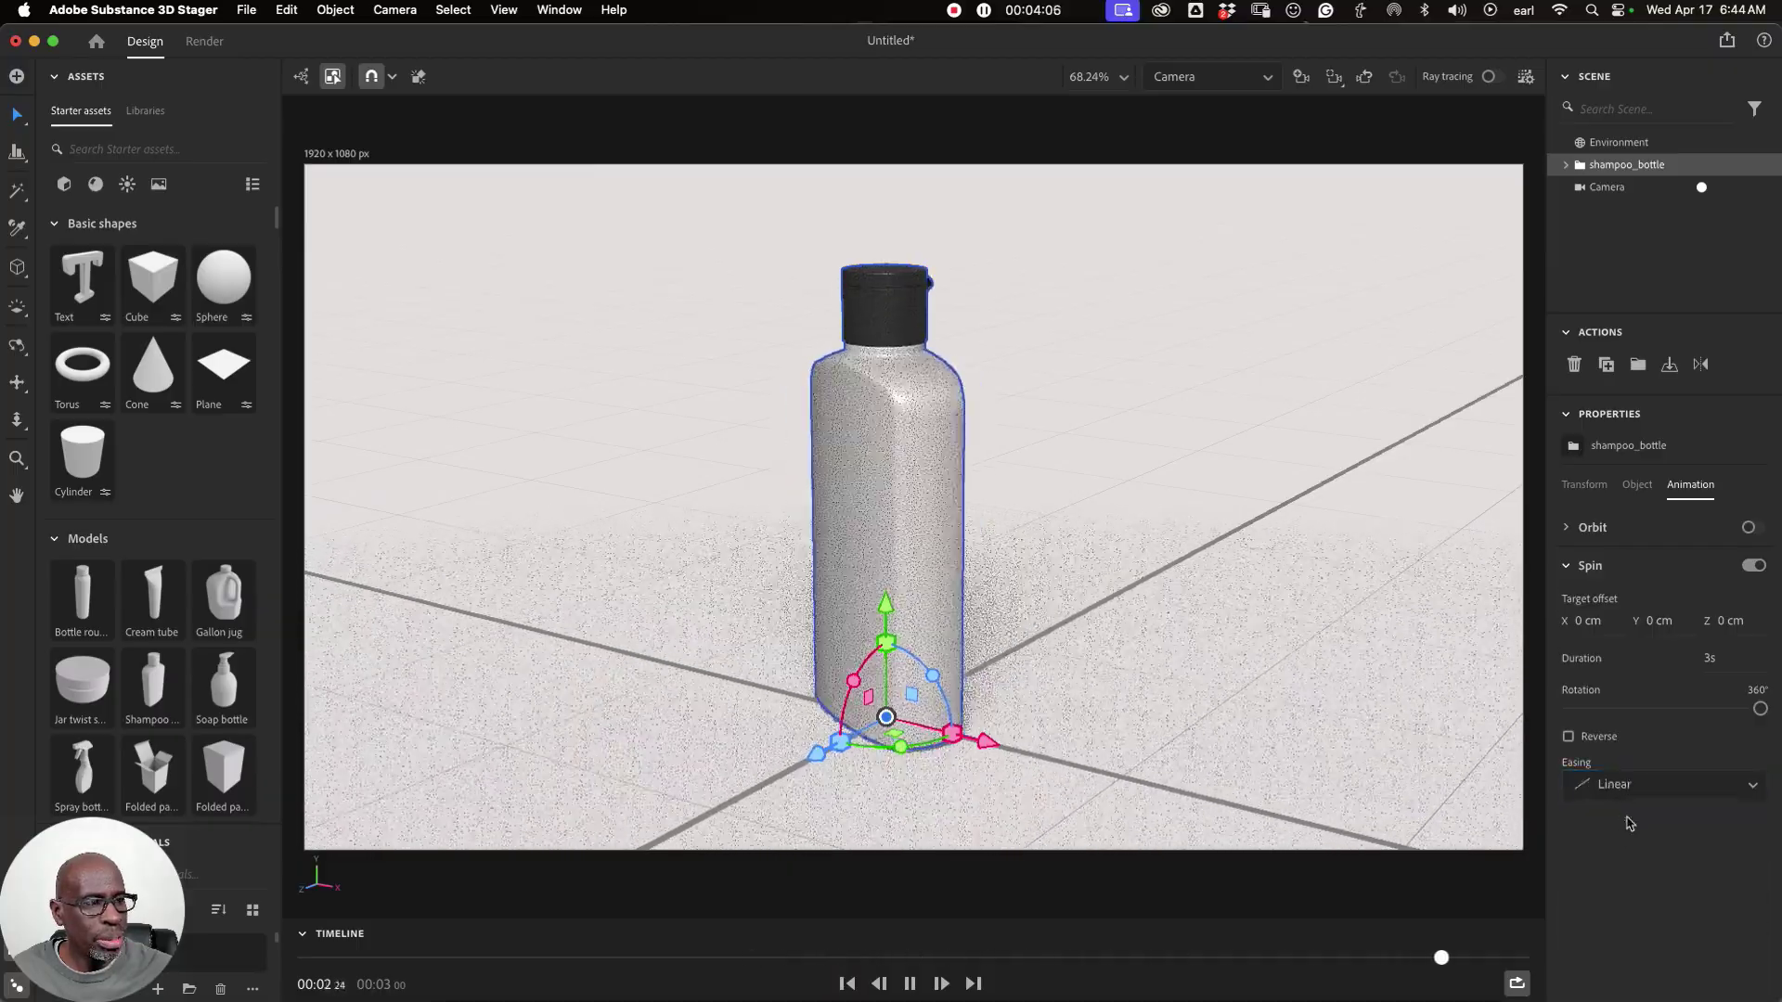
left_click(912, 984)
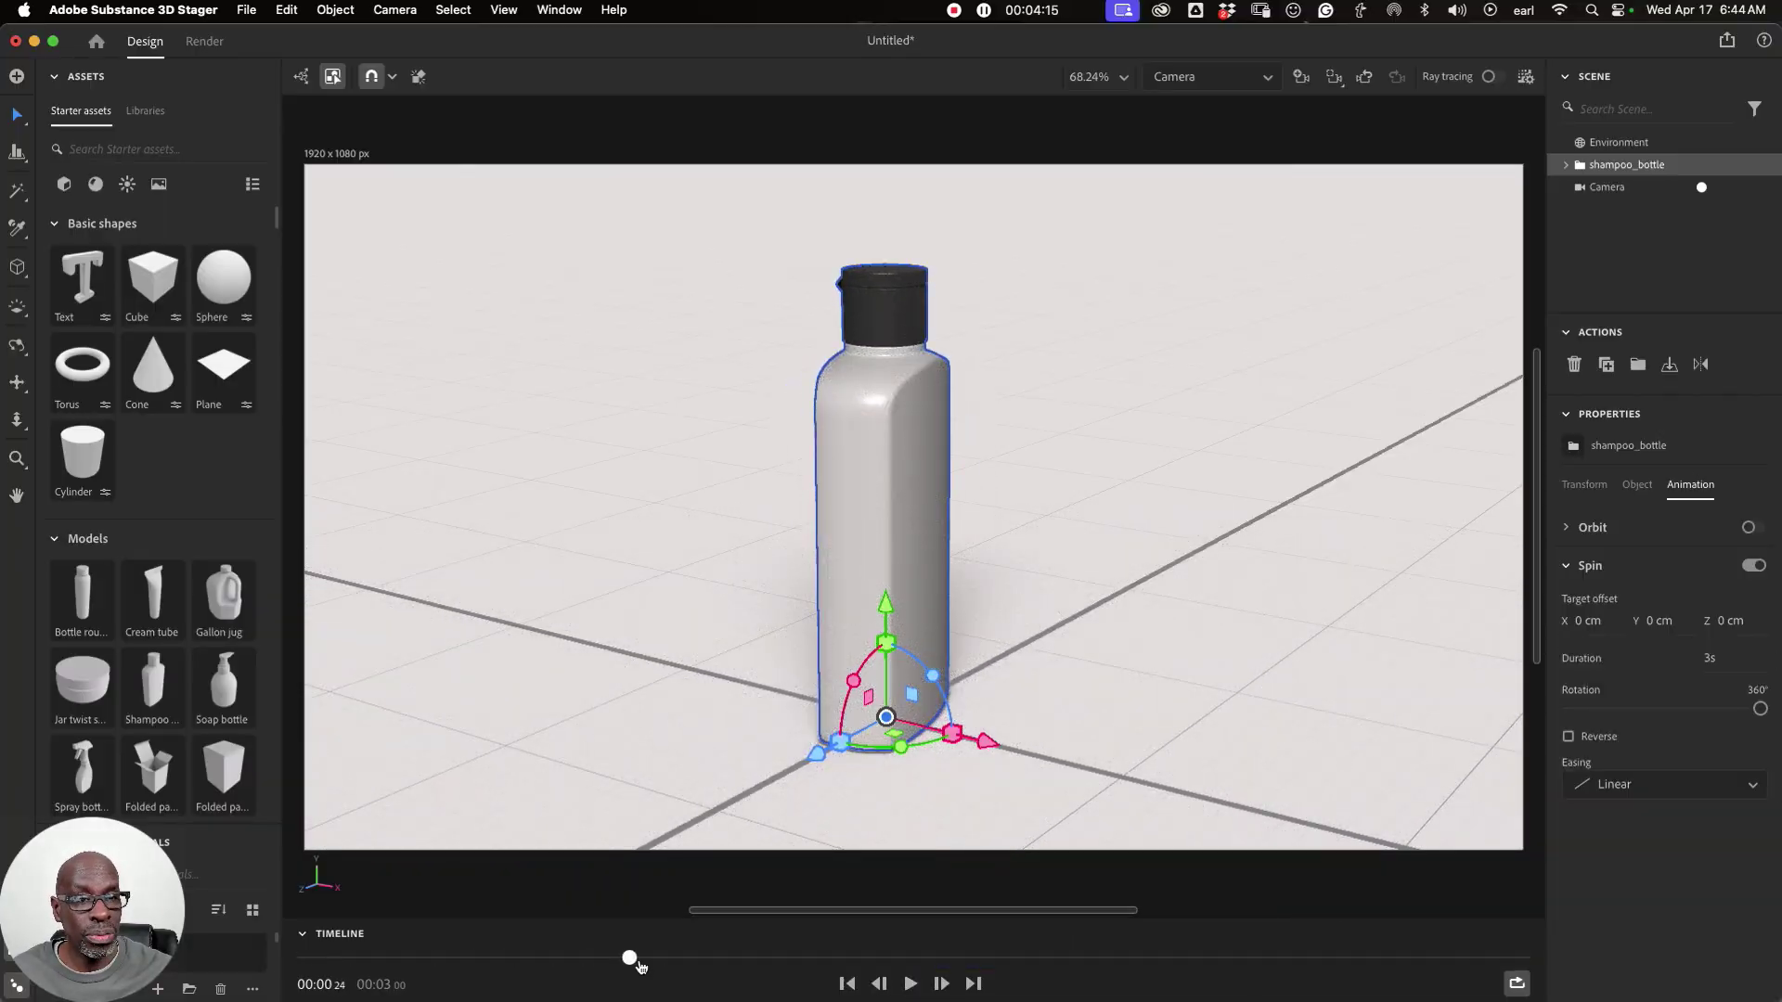
left_click_drag(630, 963, 221, 939)
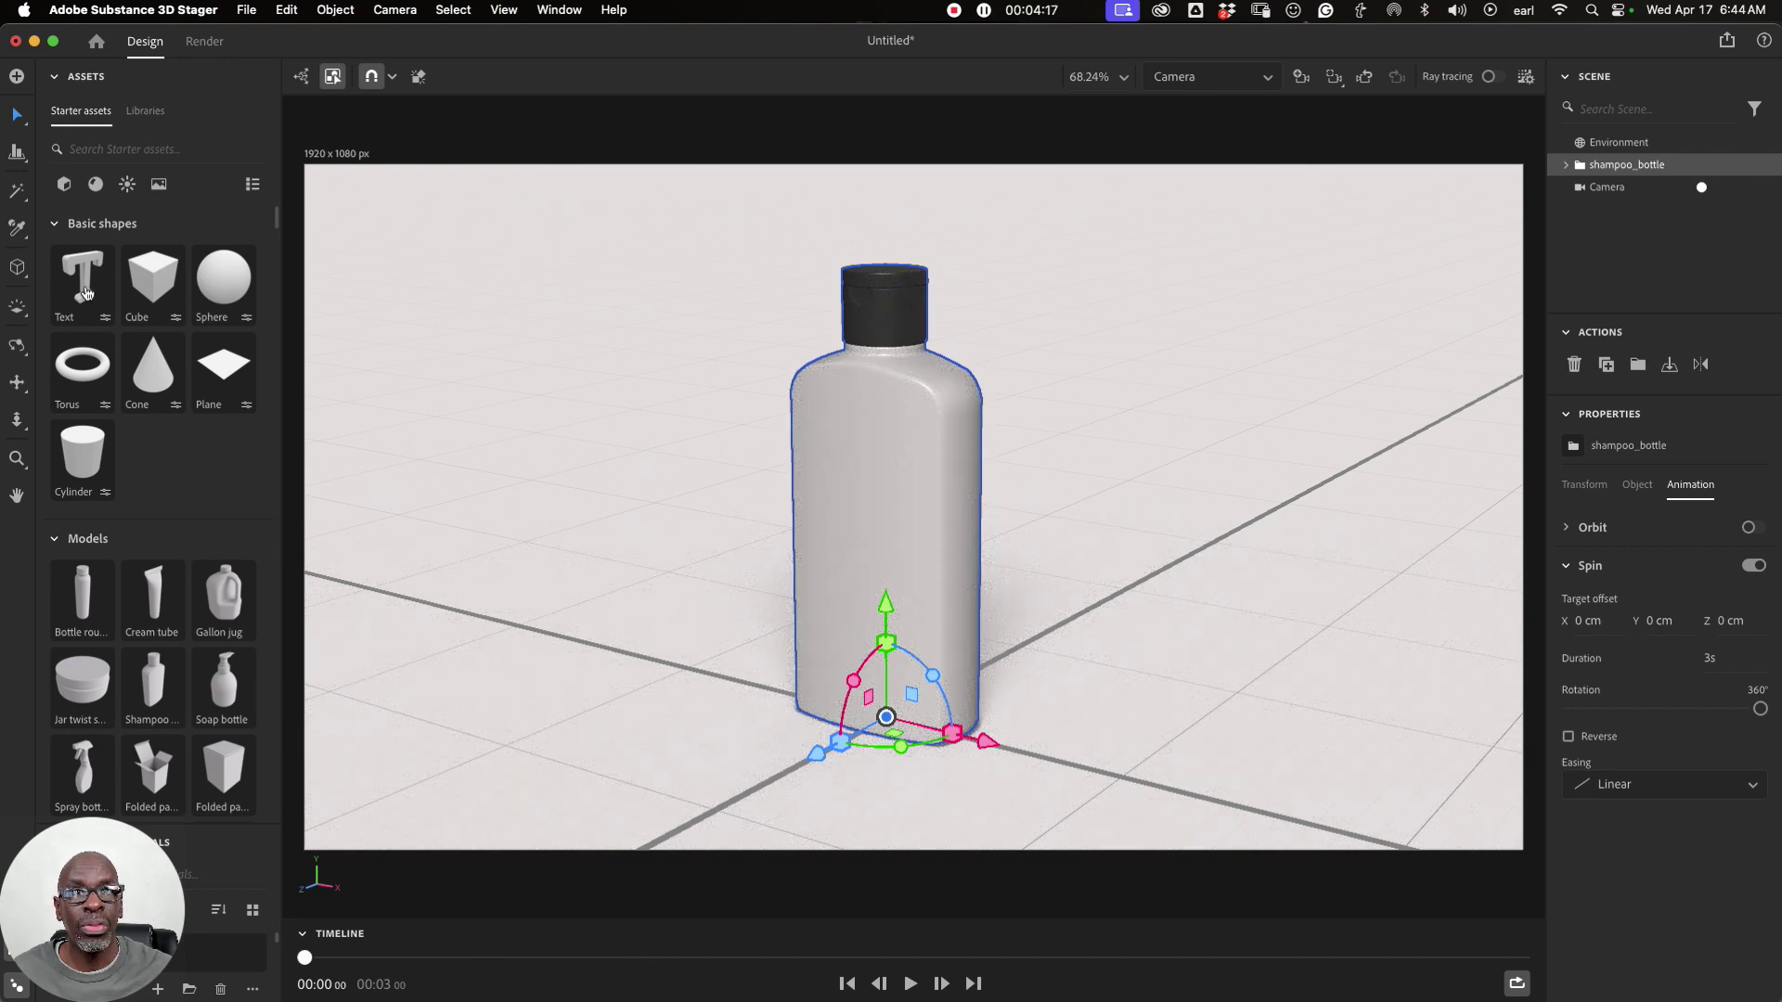
Step: Switch to the Render workspace, keeping the Real time render engine
left_click(203, 41)
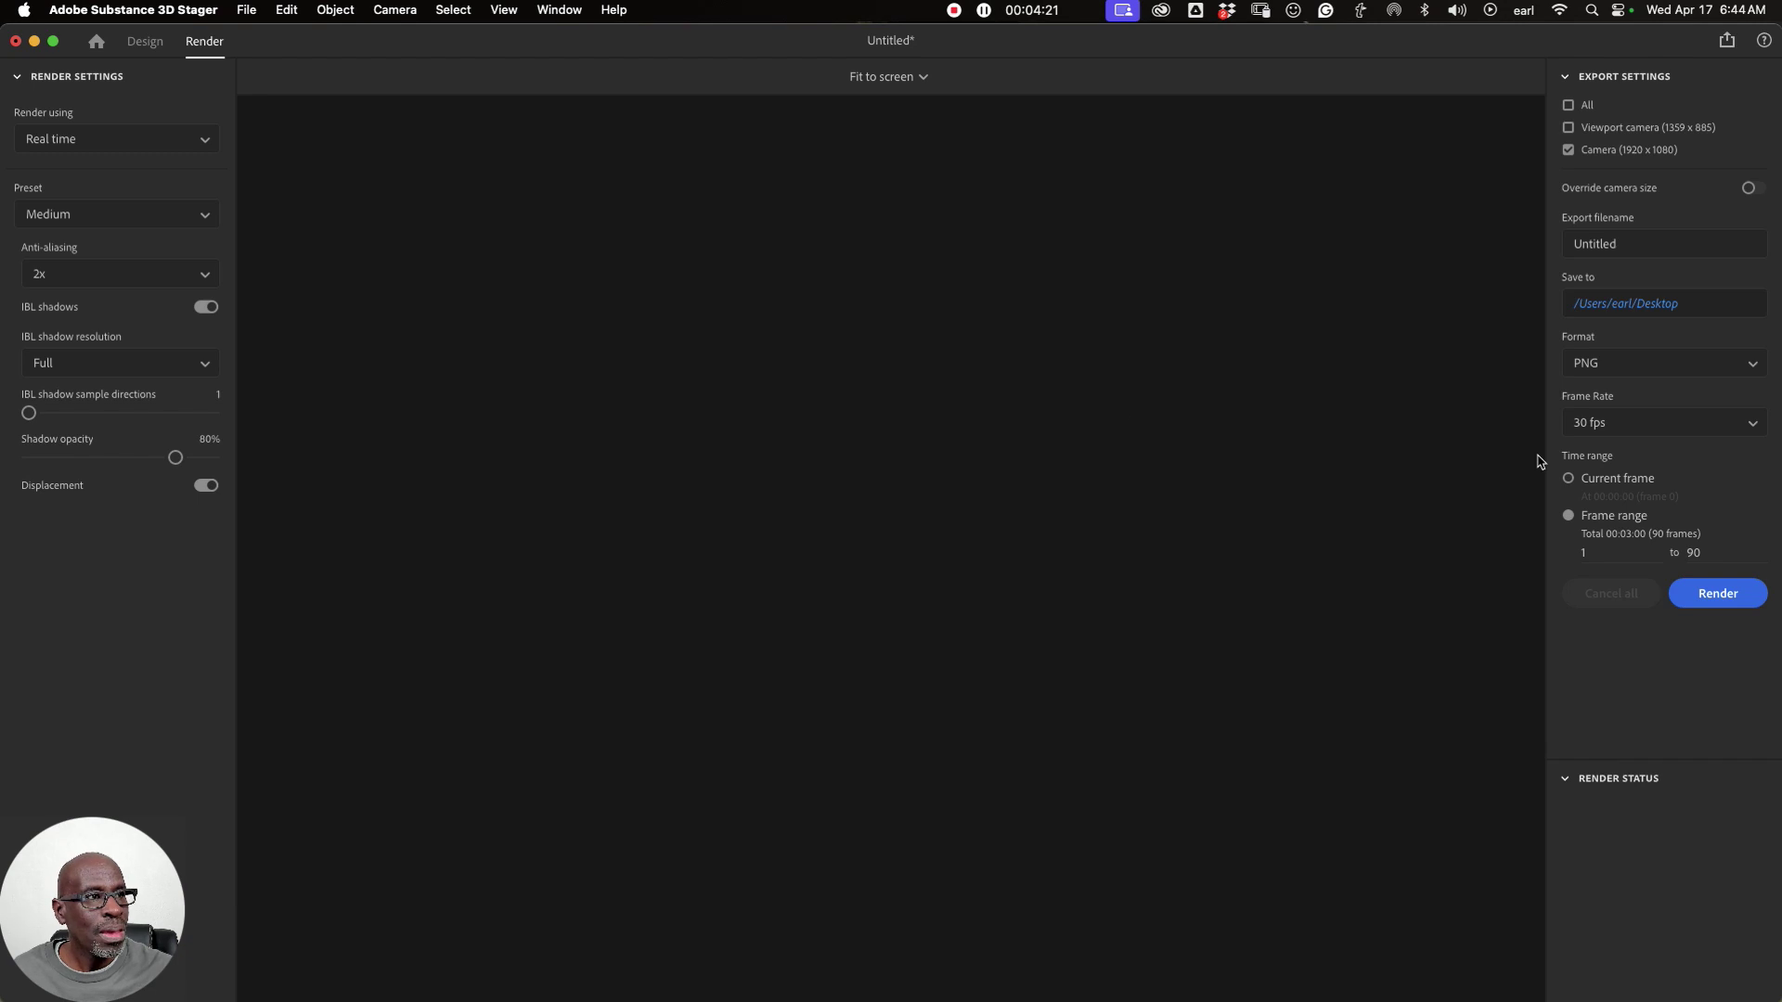
left_click(144, 144)
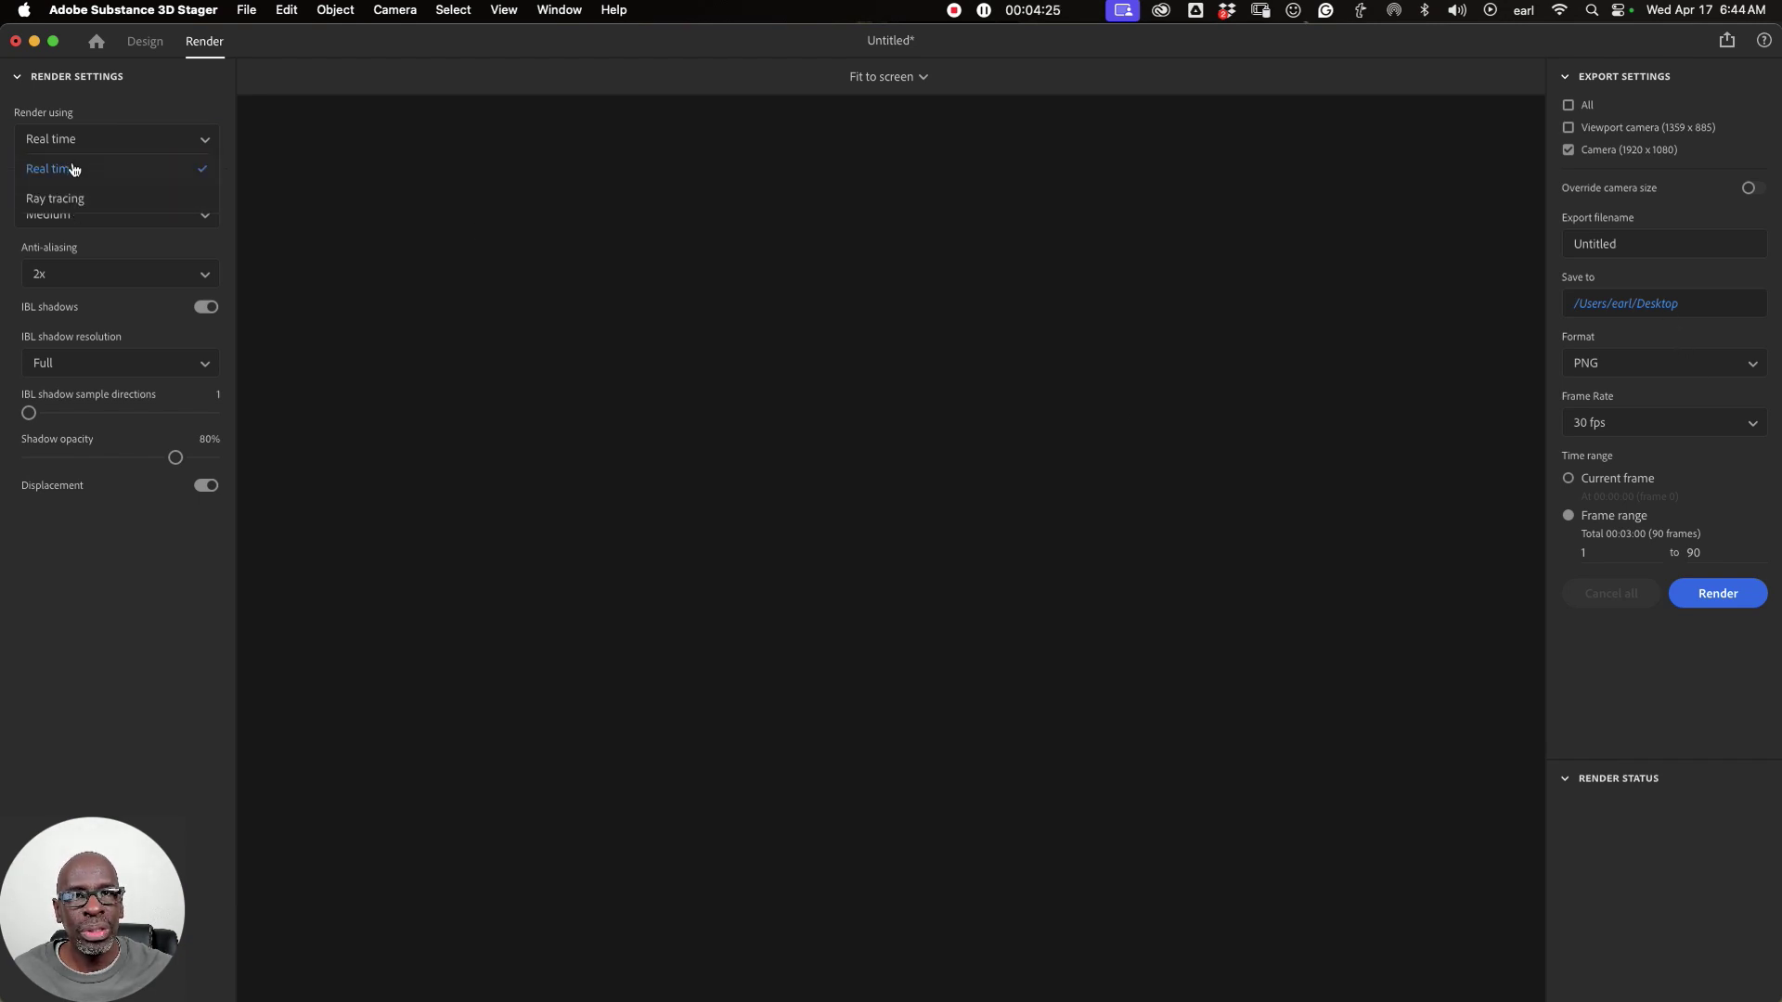
left_click(178, 98)
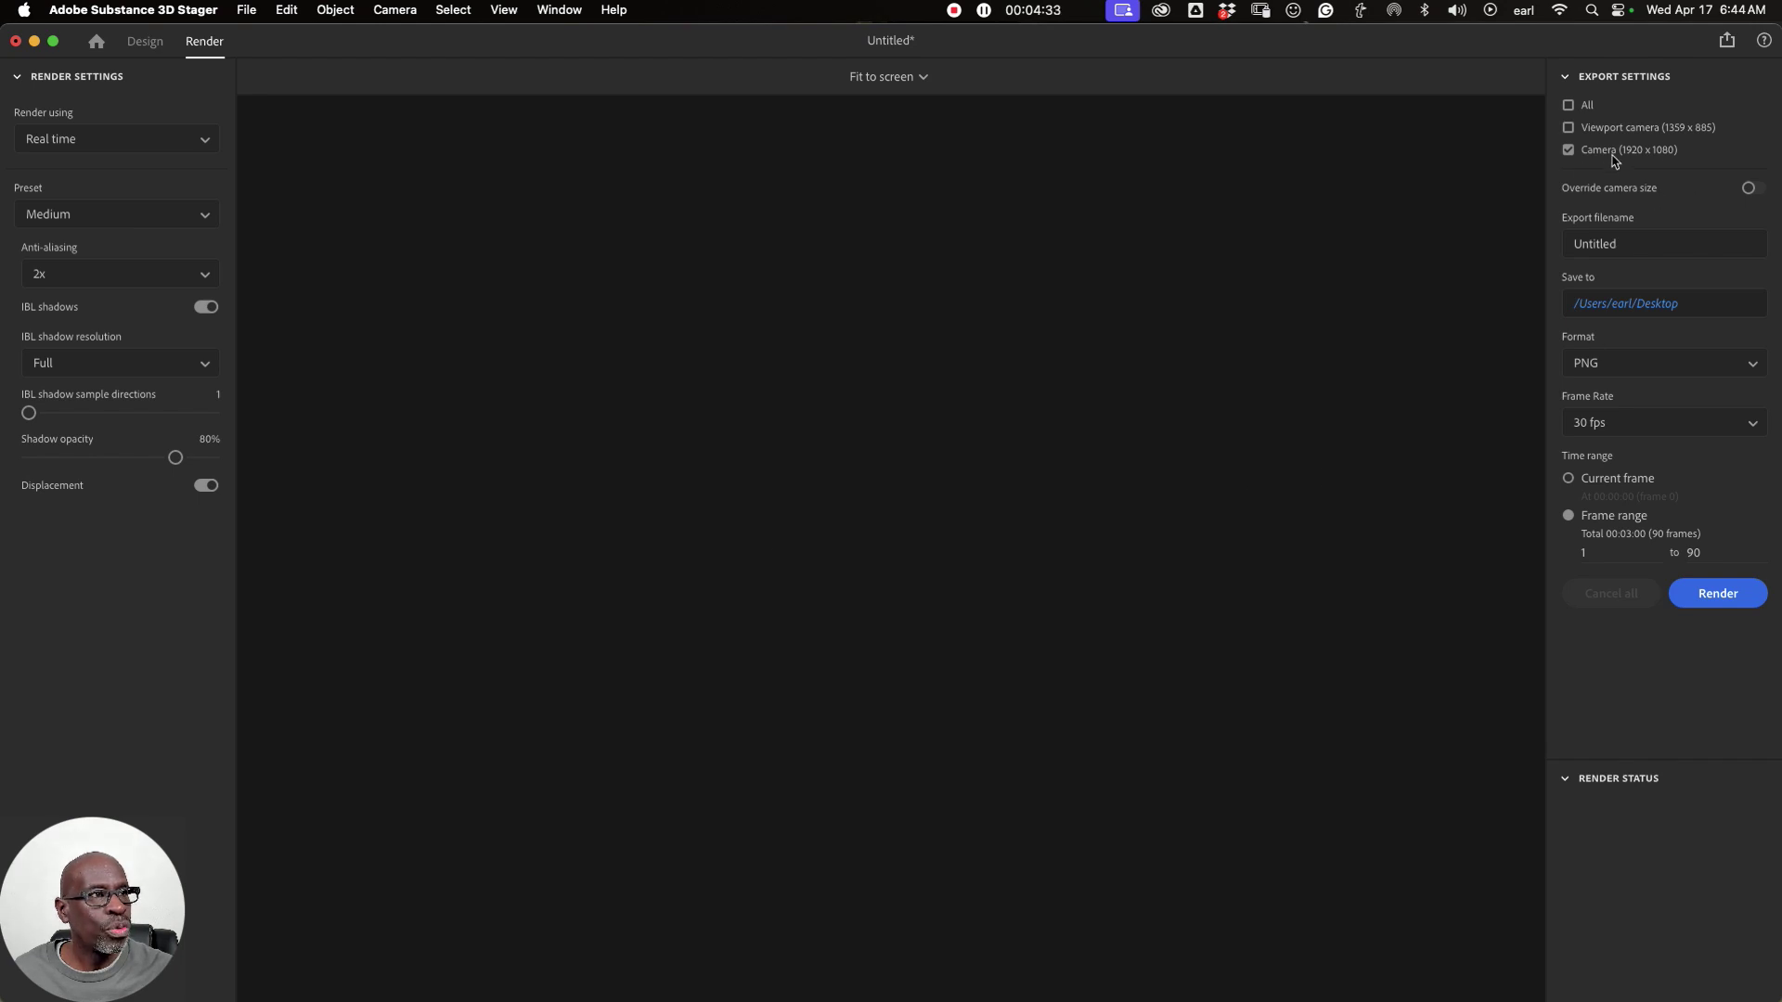
Step: Name the export 'test Untitled' and set its format to GIF
left_click(1622, 255)
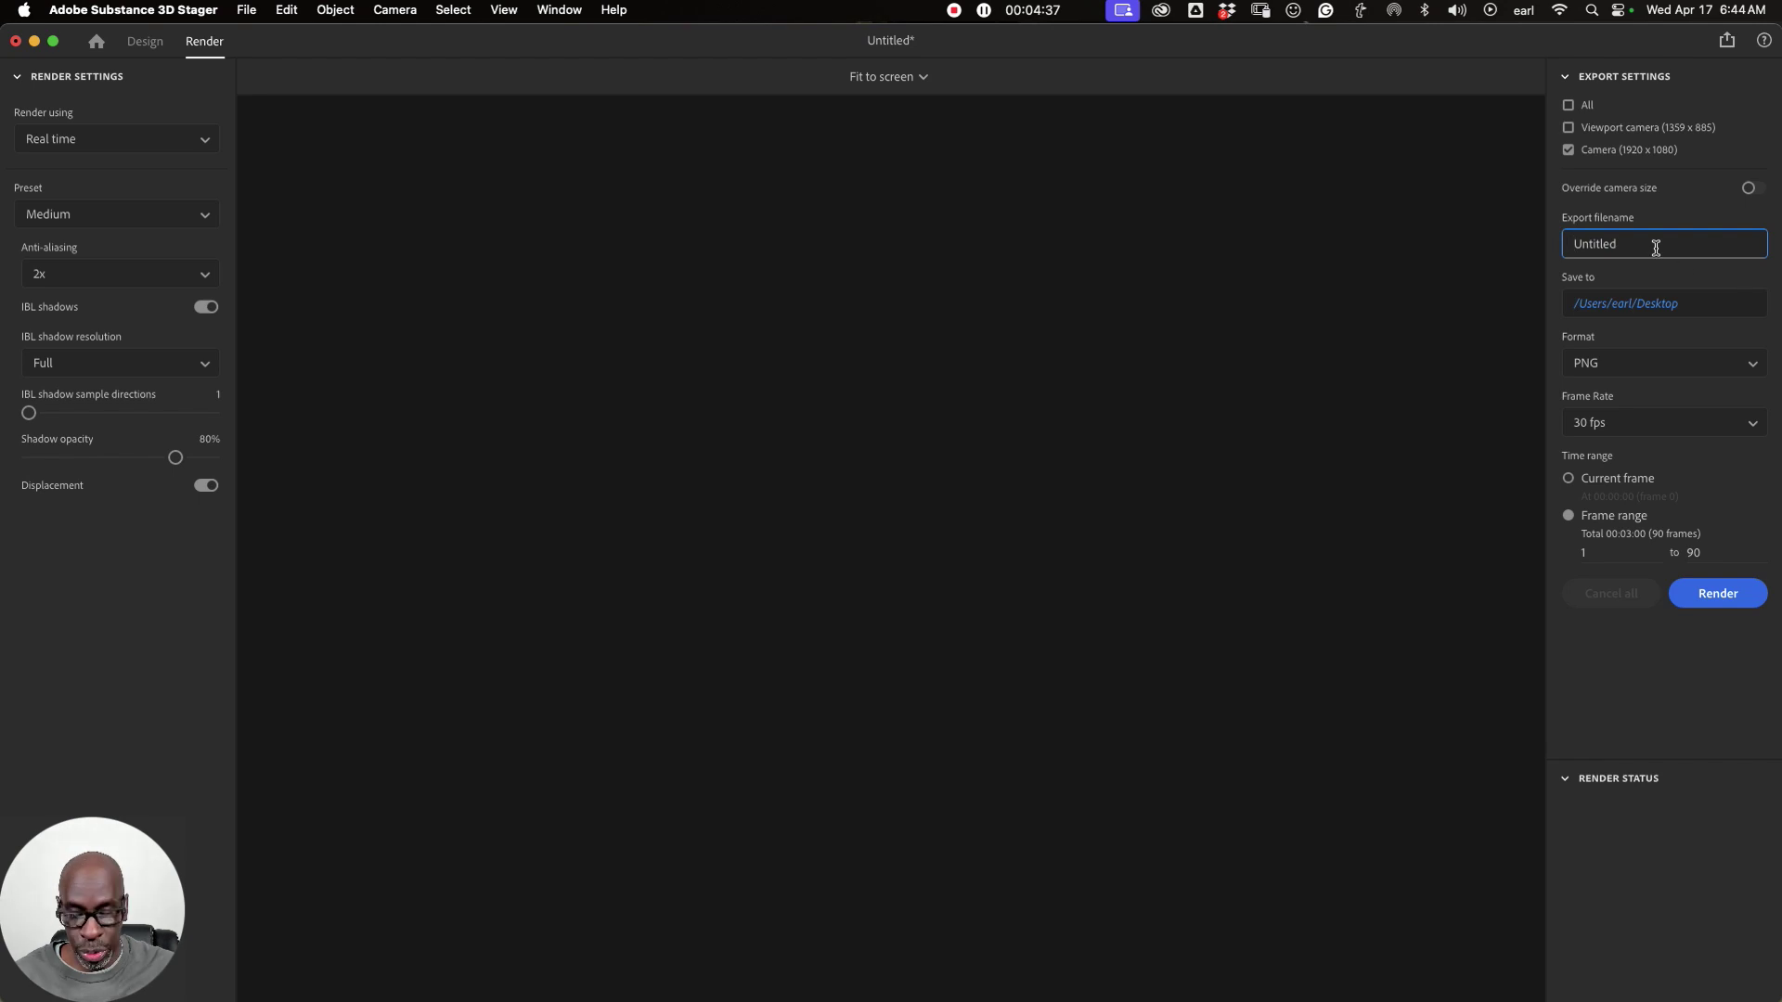
type("test")
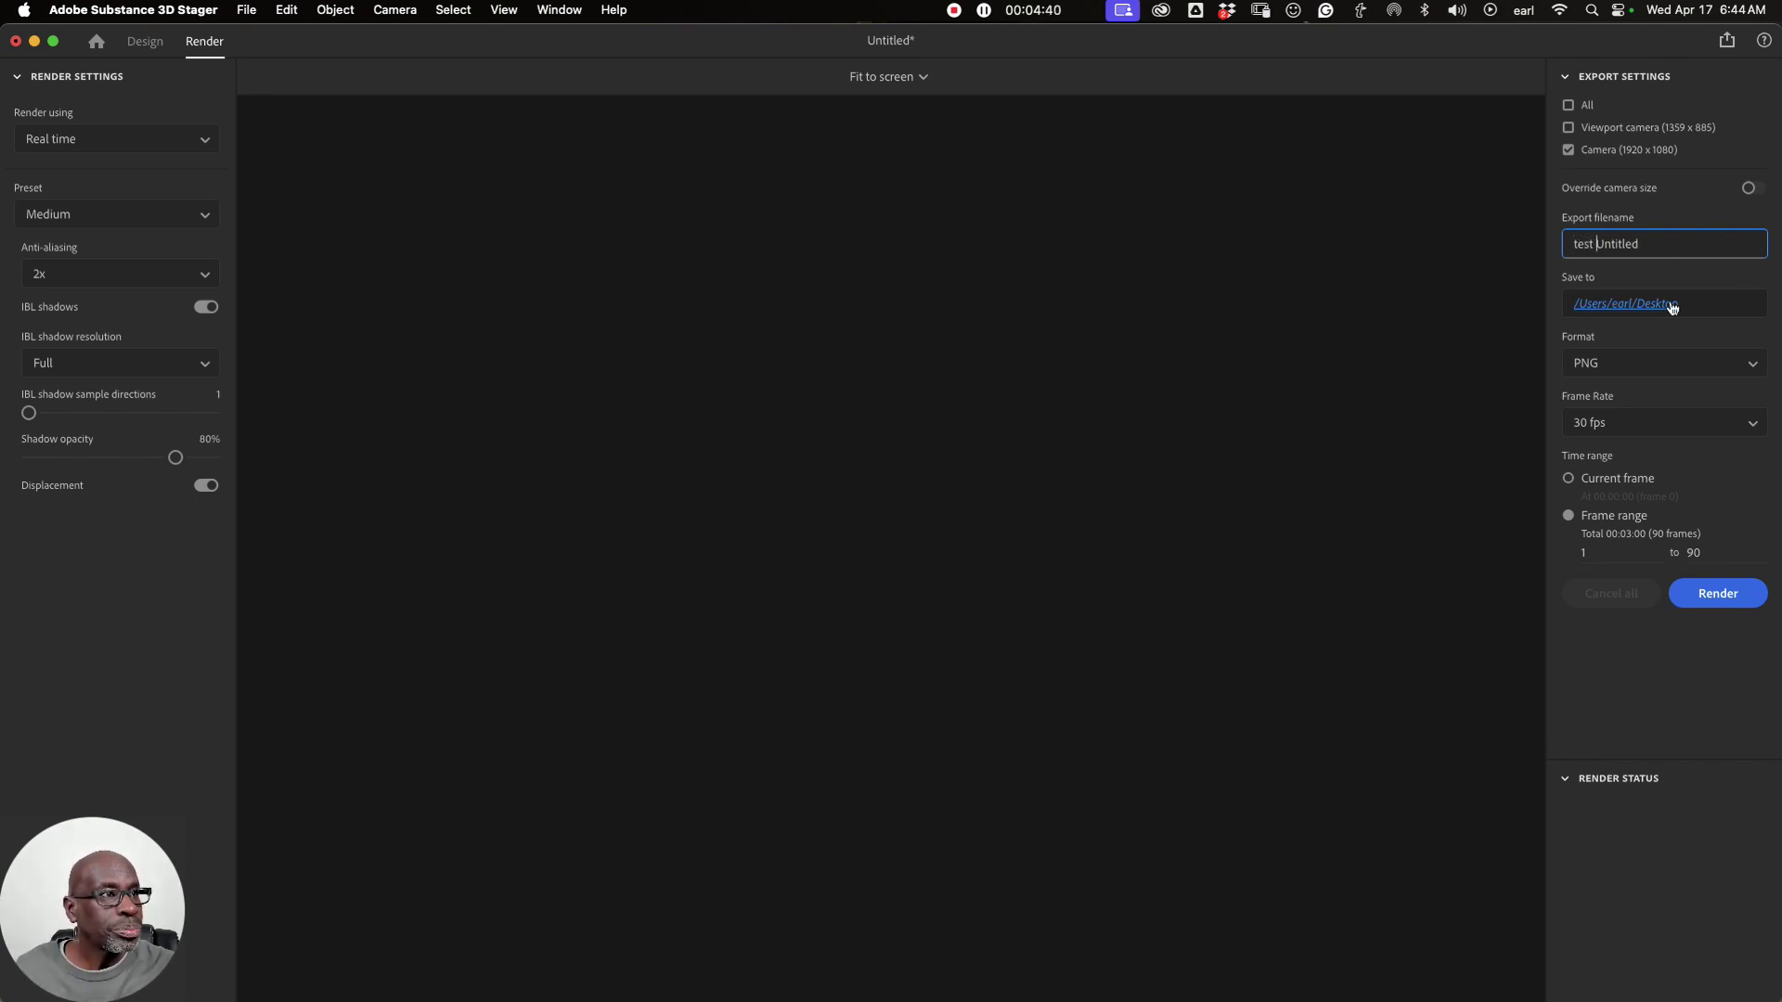
left_click(1755, 367)
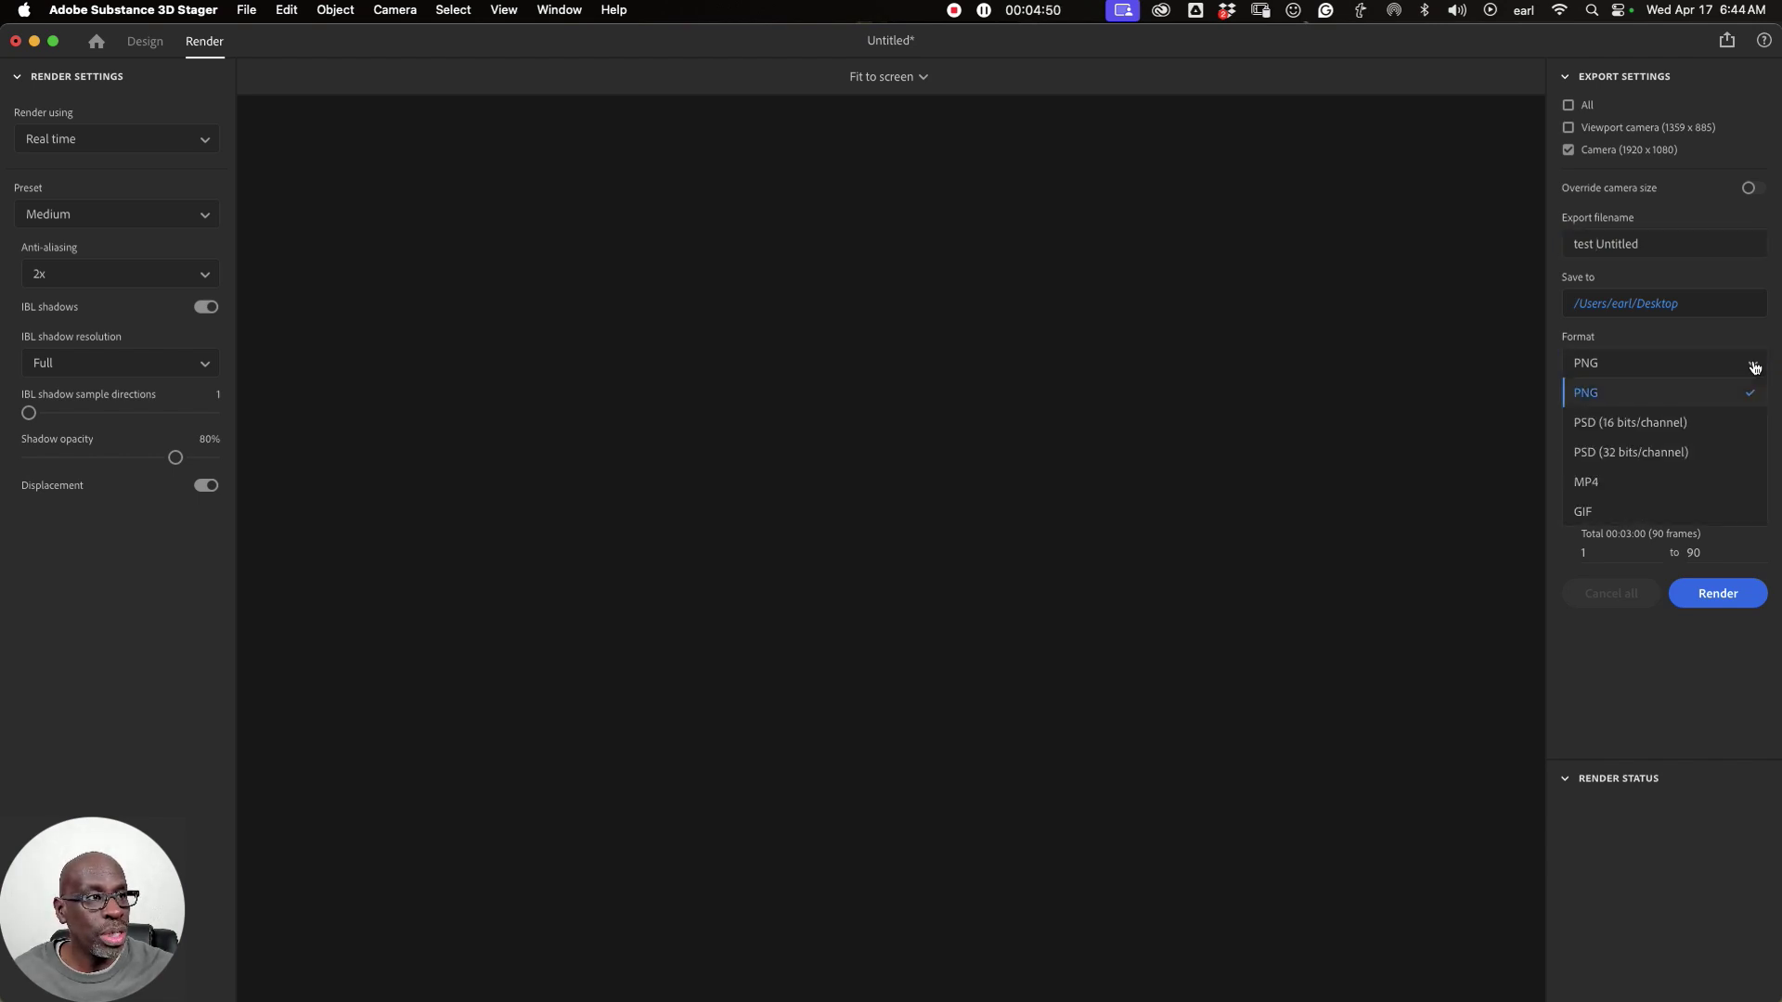
left_click(1628, 518)
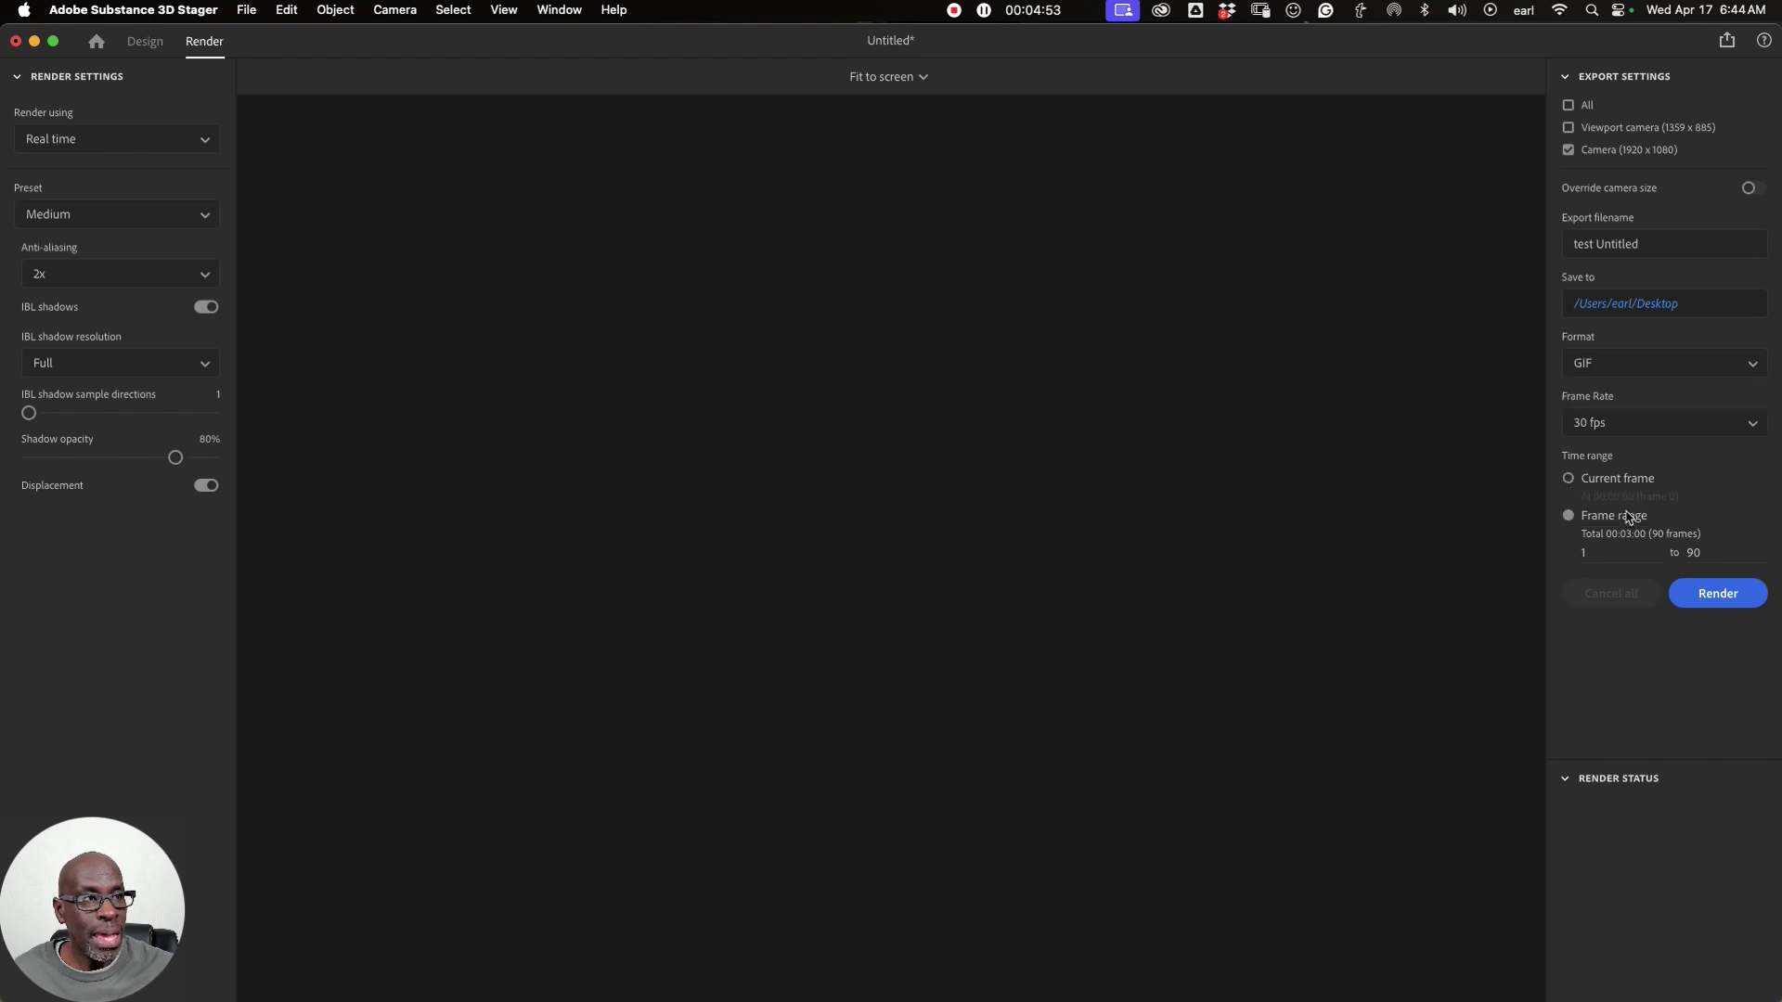
Step: Render the 90-frame spin animation to a Desktop folder of numbered PNG frames
left_click(1717, 596)
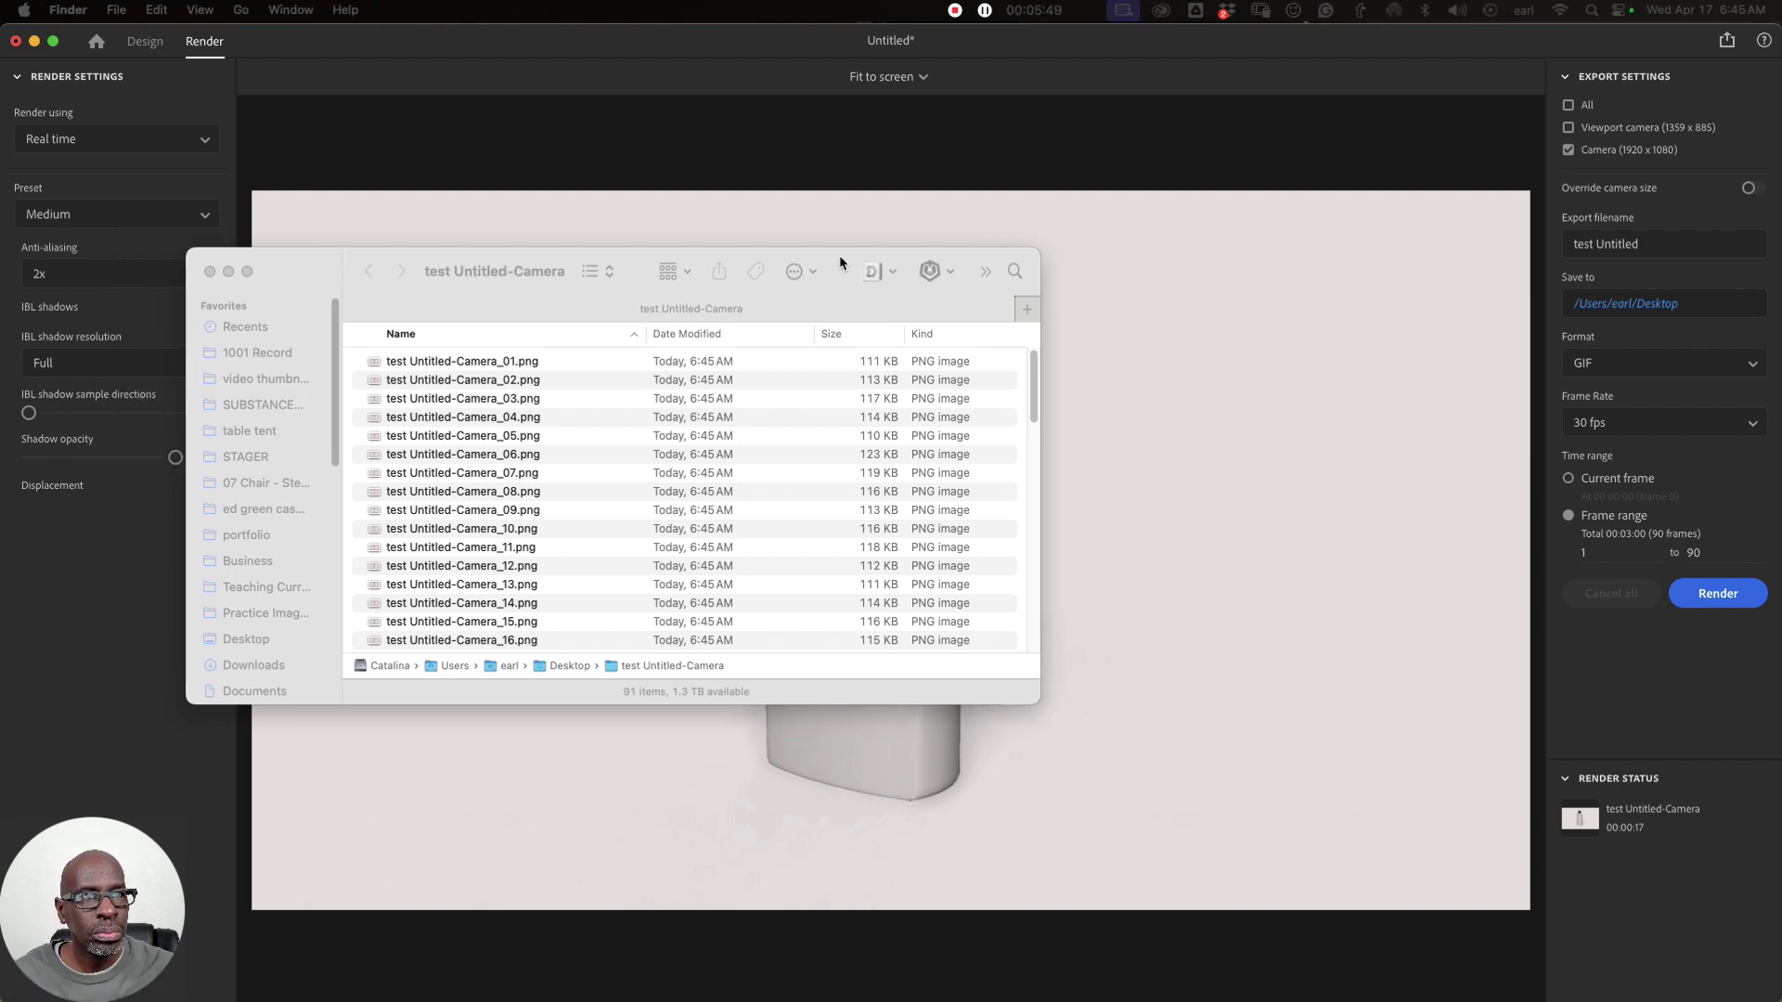
Step: Quick Look the first rendered PNG frame and step through the next few frames
left_click(492, 361)
key("space")
key("Down")
key("Down")
key("Down")
key("Down")
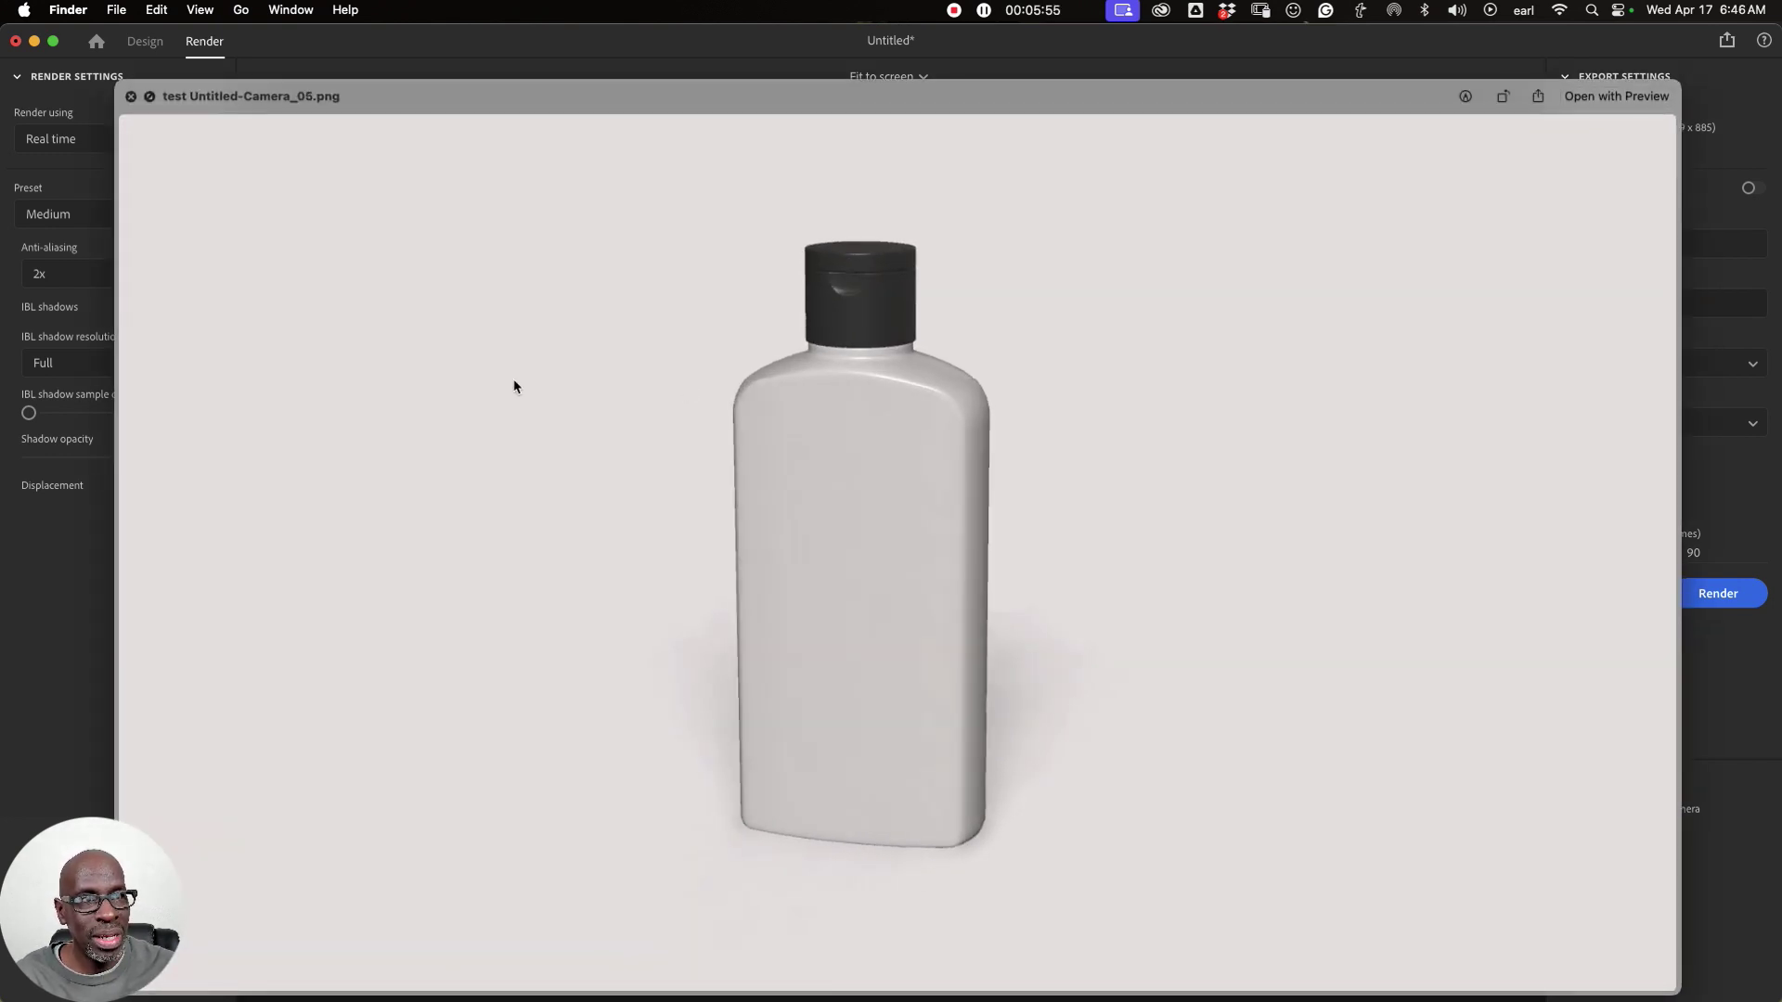
key("Down")
key("Down")
key("Down")
key("Down")
key("Down")
key("Down")
key("Down")
key("Down")
key("Down")
key("Down")
key("Down")
key("Down")
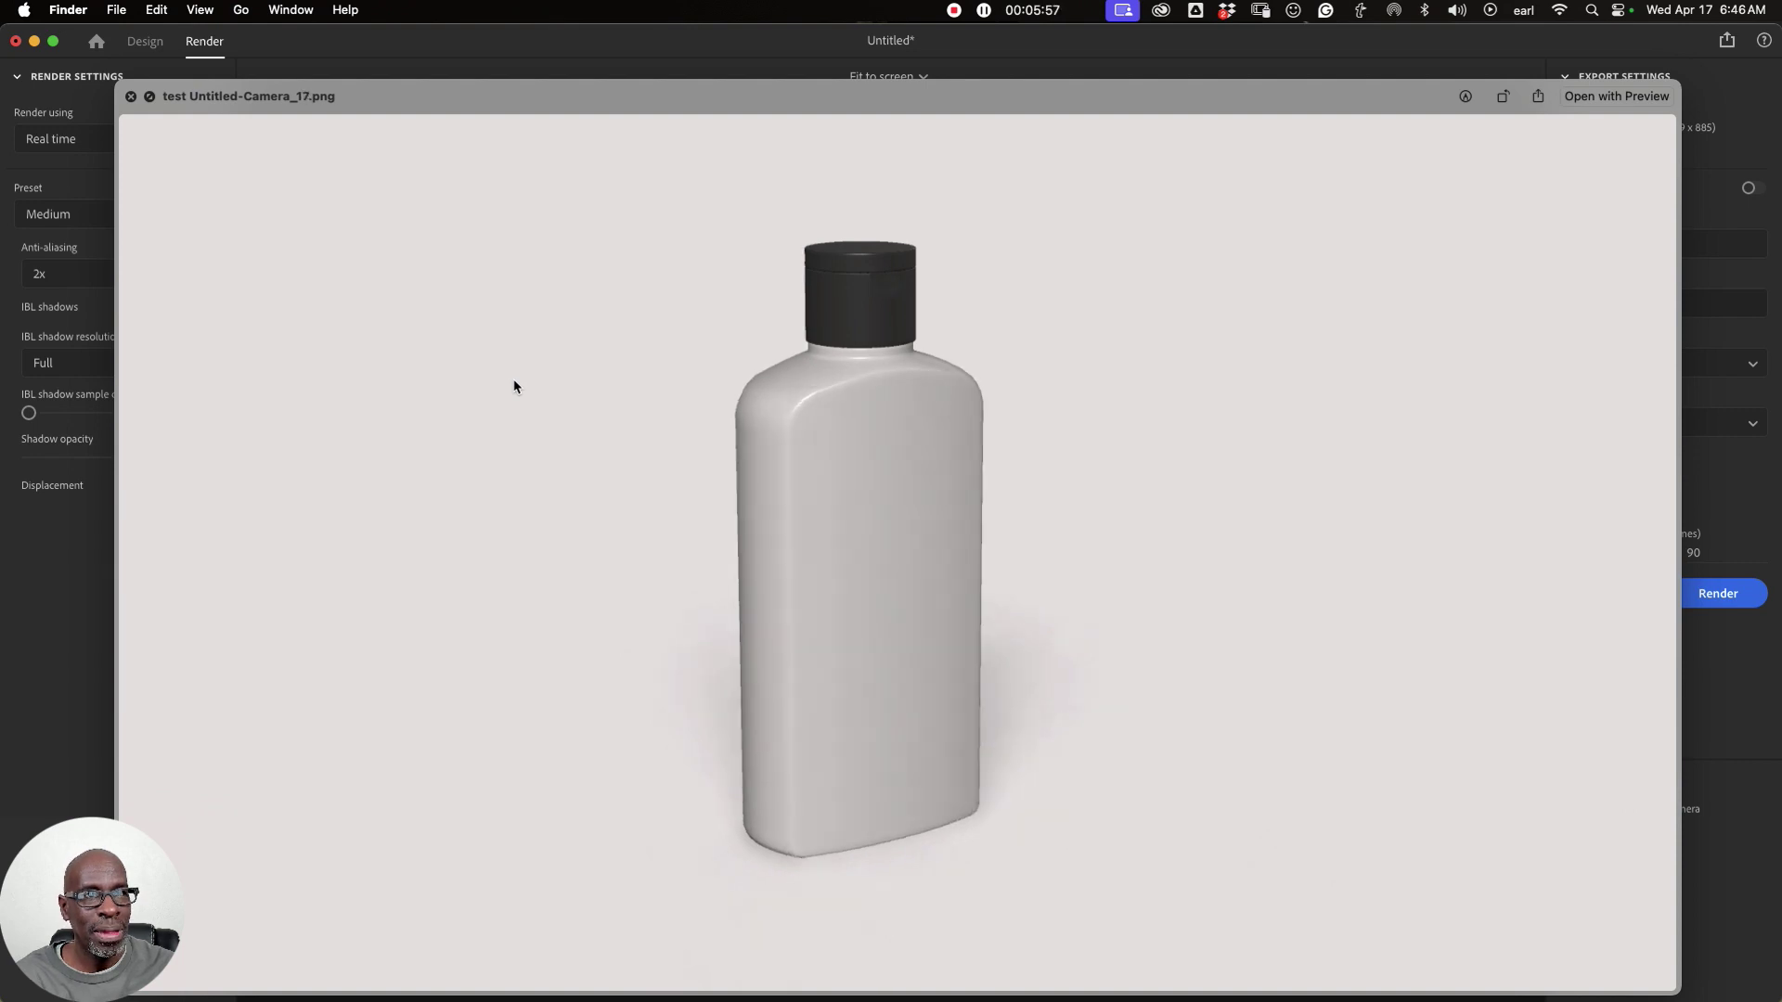
key("space")
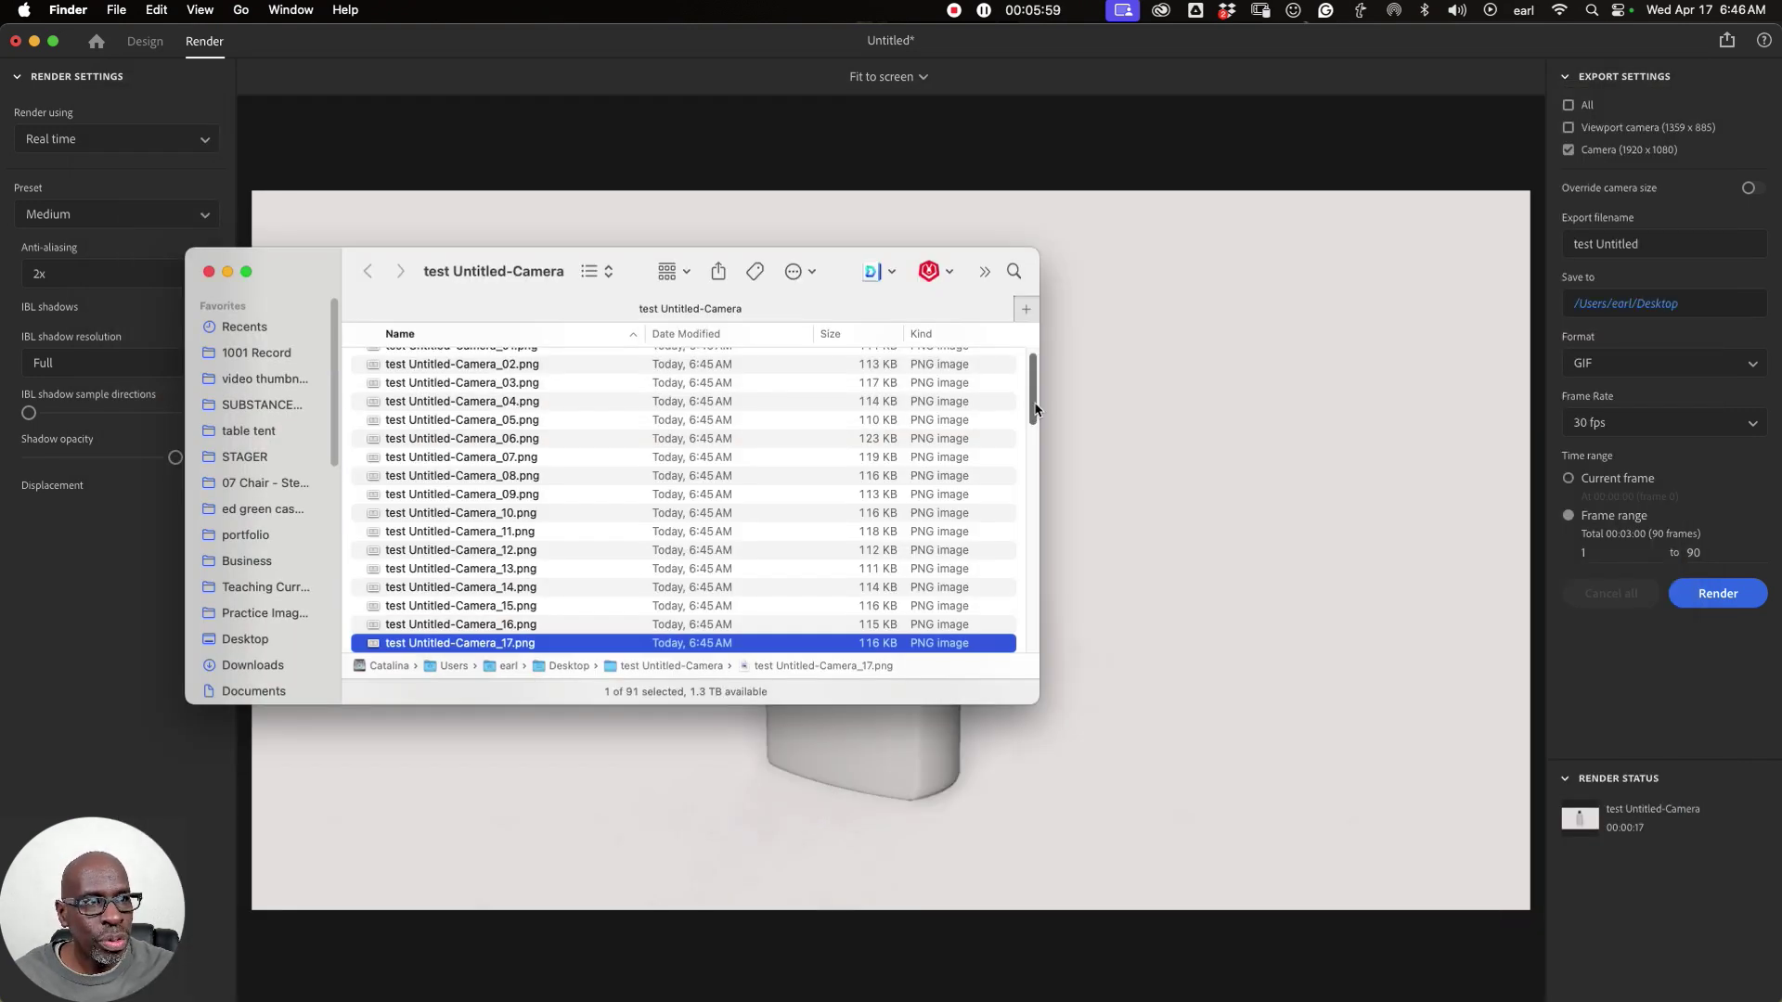
Step: Preview test Untitled-Camera.gif to watch the spinning shampoo bottle animation
scroll(1016, 630, "down", 8)
scroll(1017, 630, "down", 7)
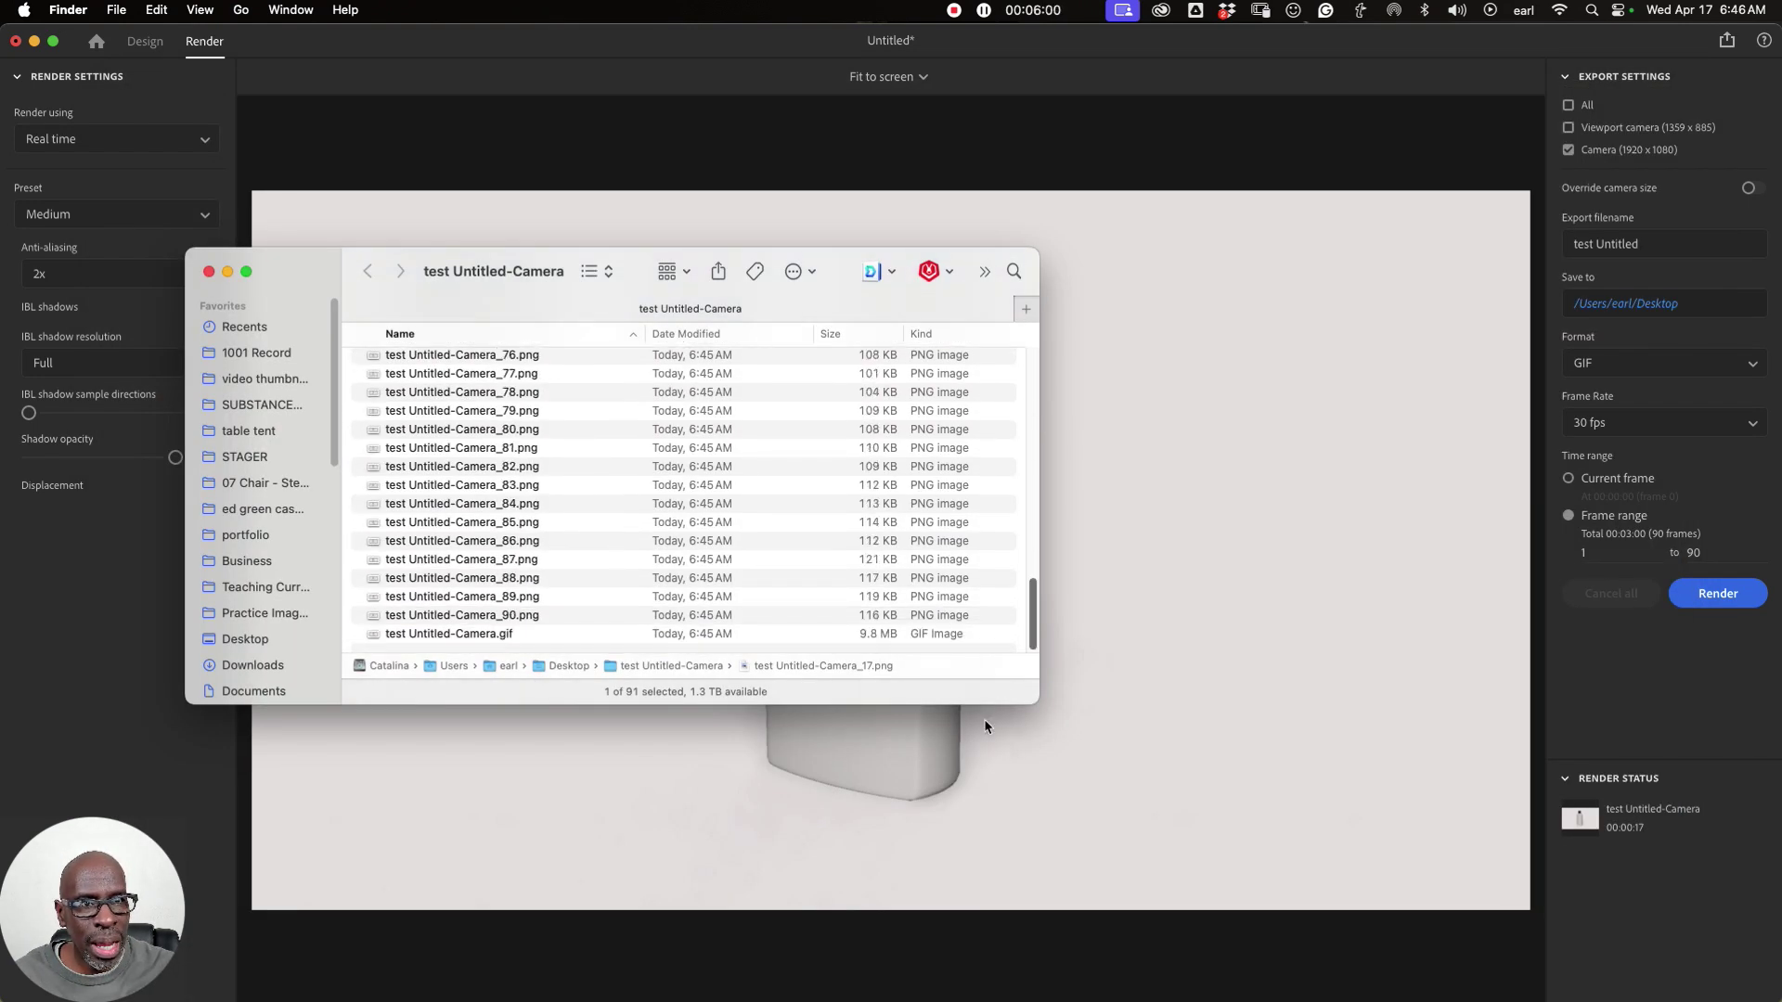
left_click(462, 637)
key("space")
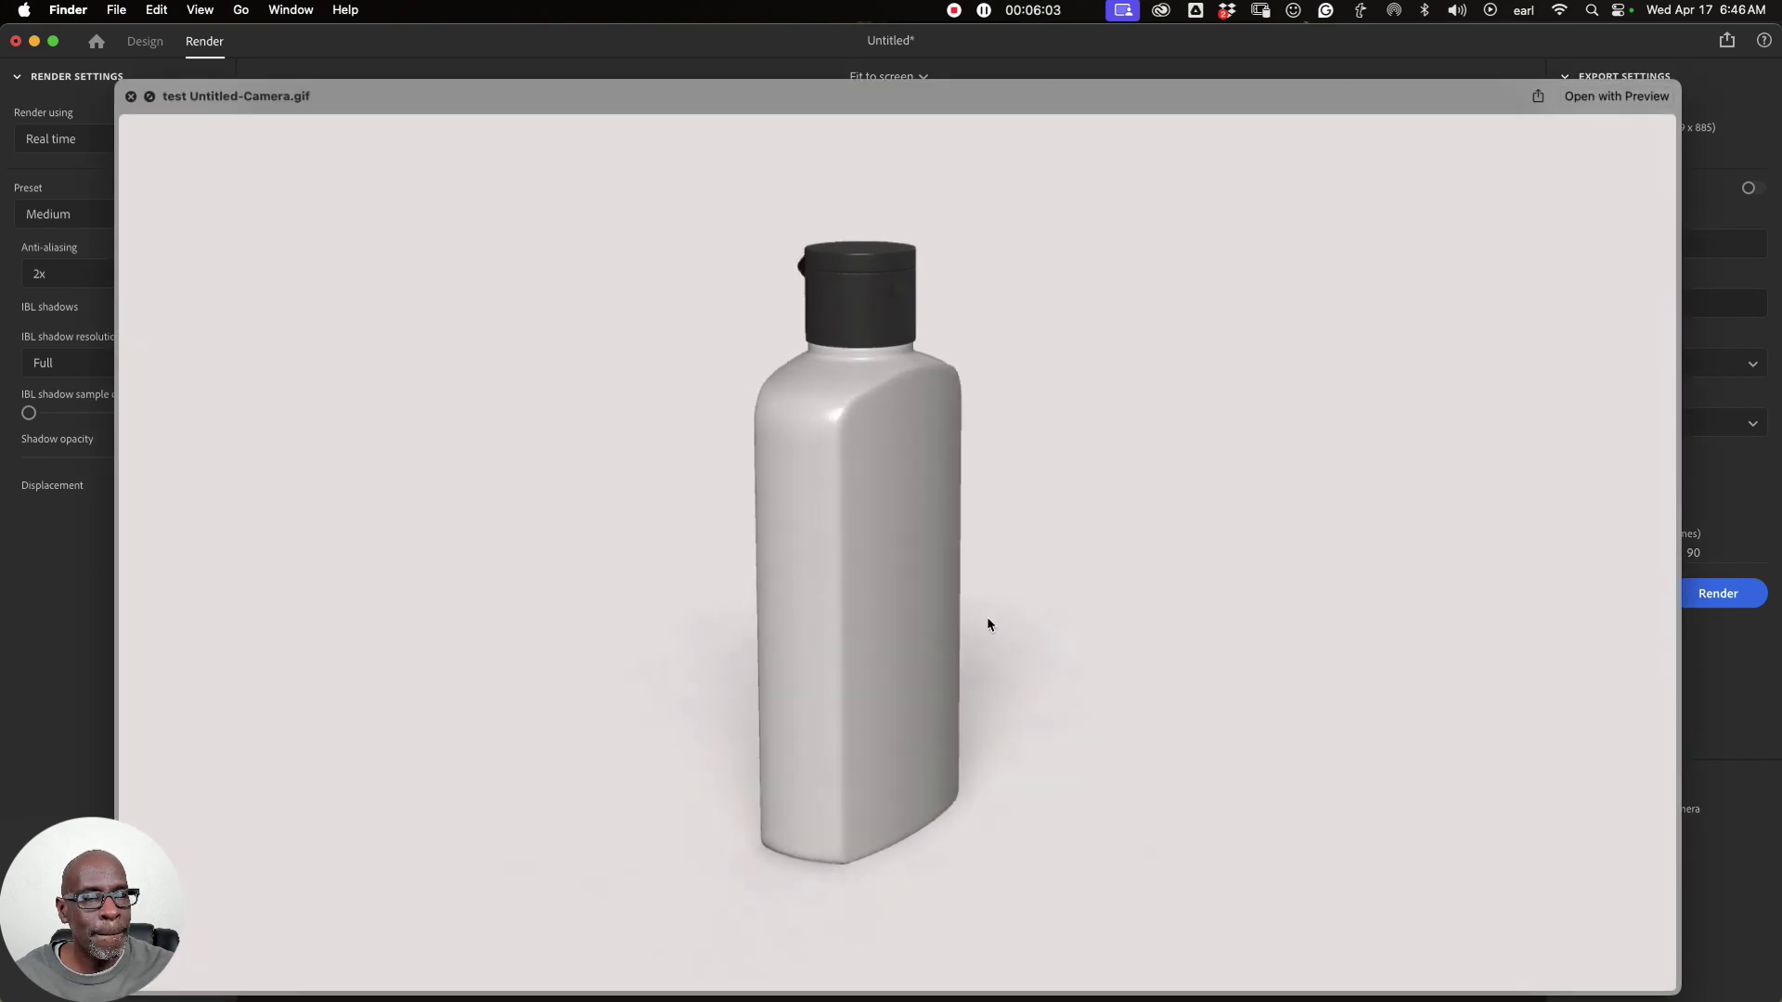